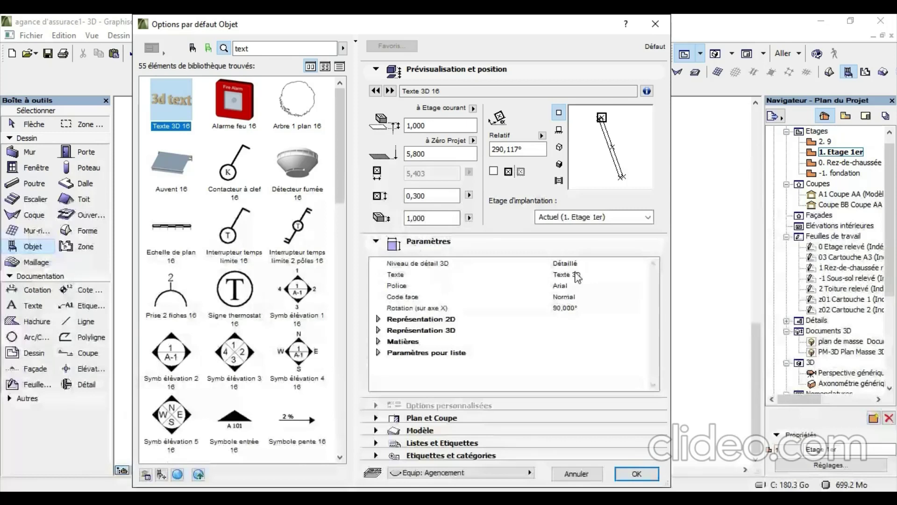
Set the default 3D text object's wording to CNAS and its relative rotation to 20,117°, using the shaded 3D preview
left_click(558, 164)
left_click_drag(572, 167, 590, 134)
left_click(594, 277)
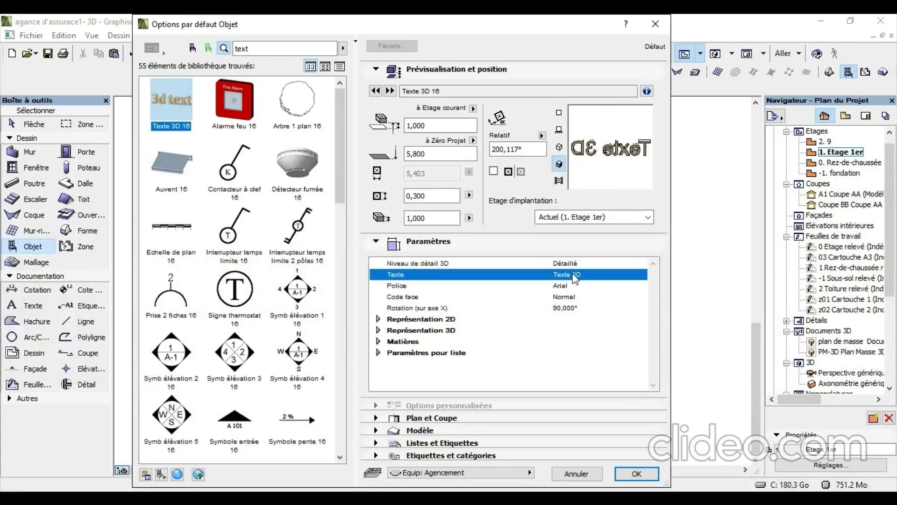
left_click_drag(595, 277, 544, 277)
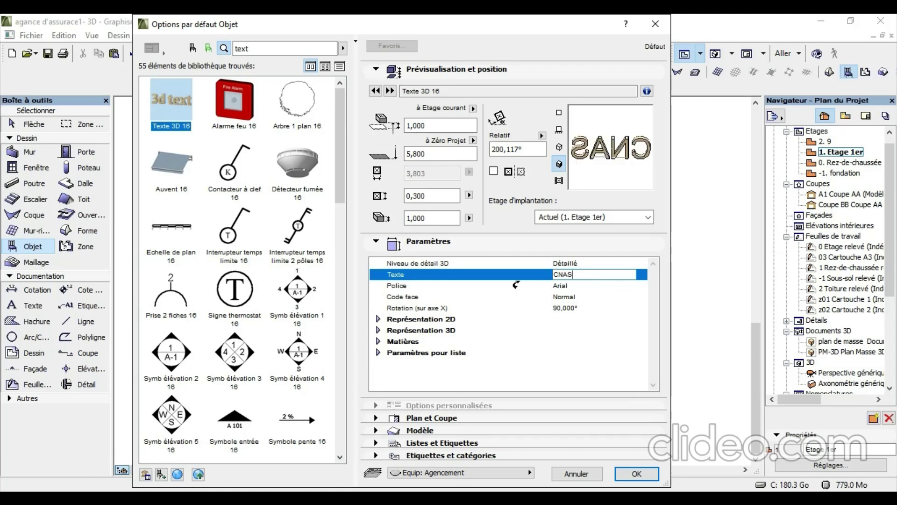
left_click_drag(606, 180, 604, 174)
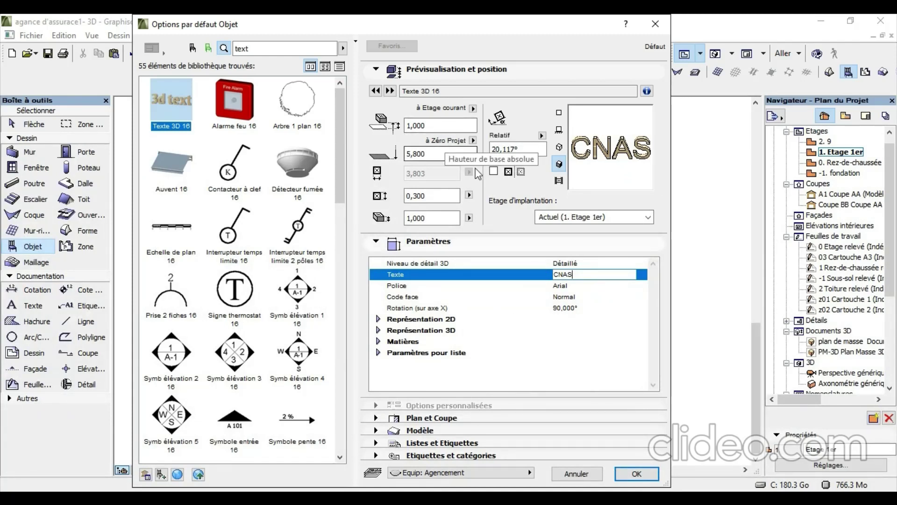
left_click(635, 473)
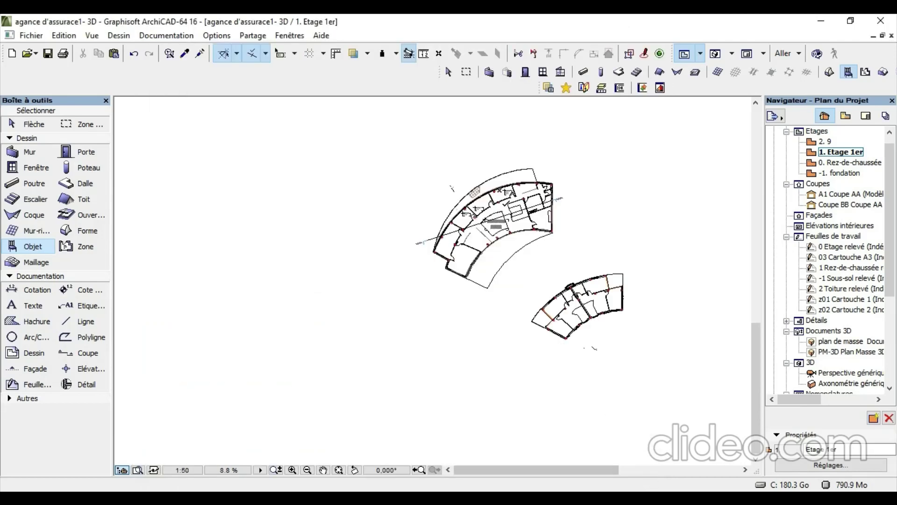
scroll(496, 206, "up", 5)
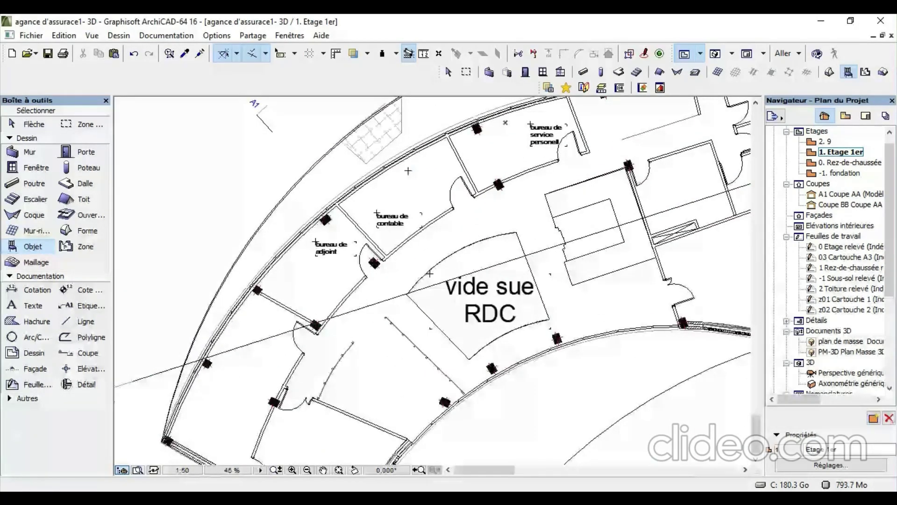
left_click(408, 171)
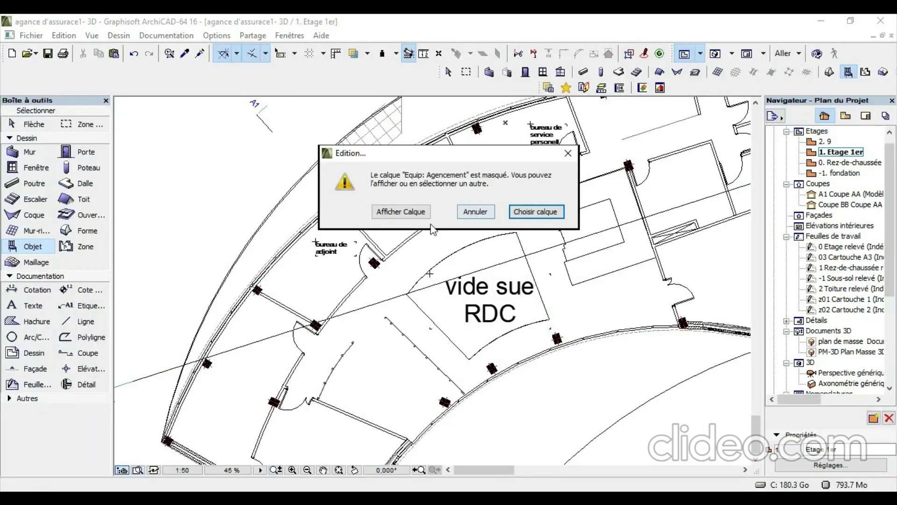
left_click(517, 216)
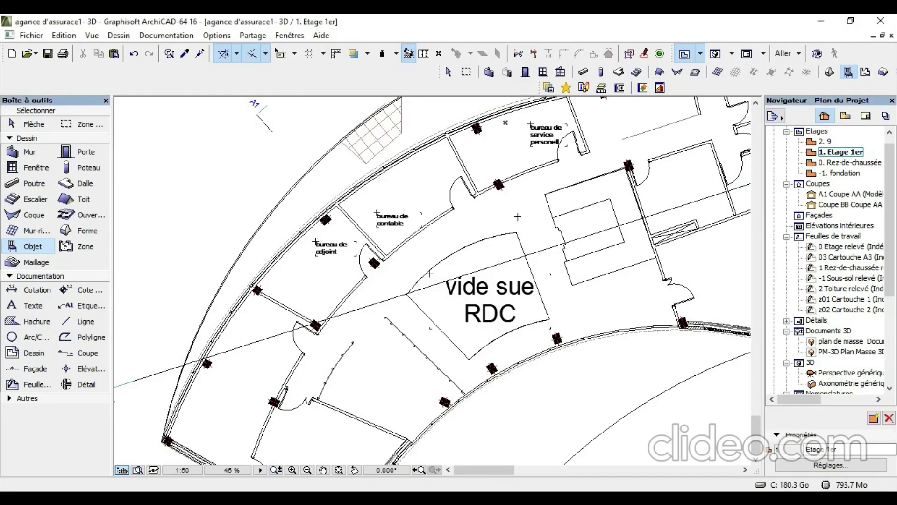
key("ctrl+t")
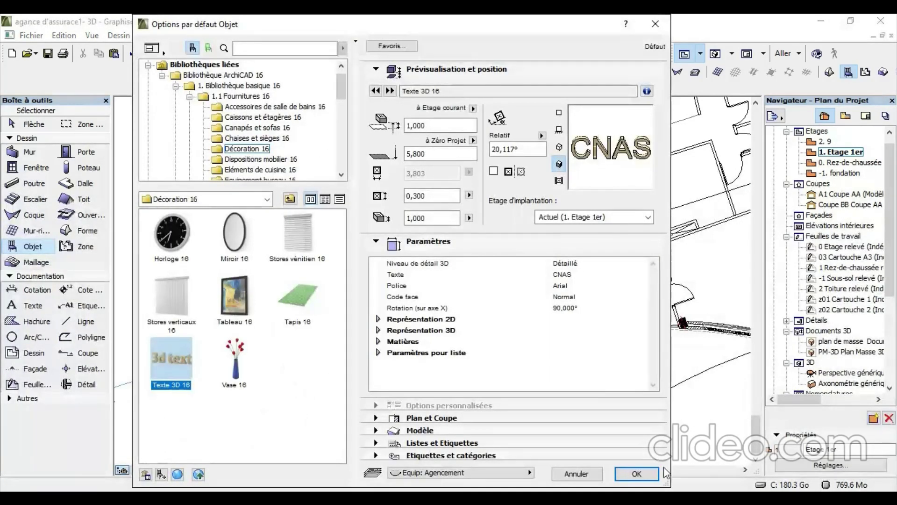
left_click(655, 27)
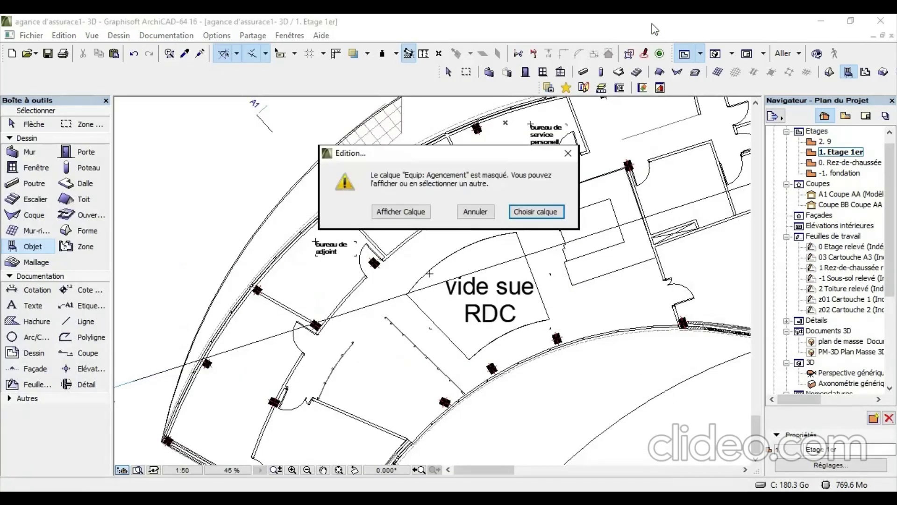
left_click(470, 214)
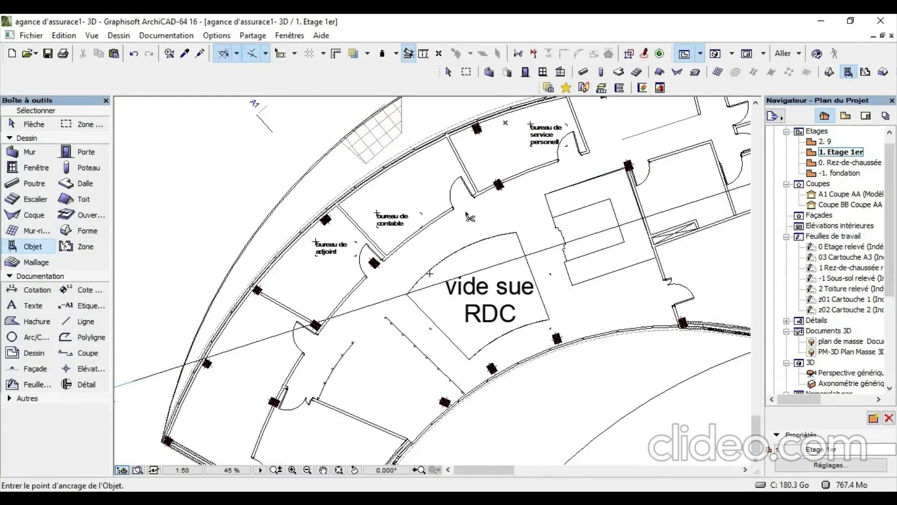
Create a new layer named Texte 3d
key("ctrl+l")
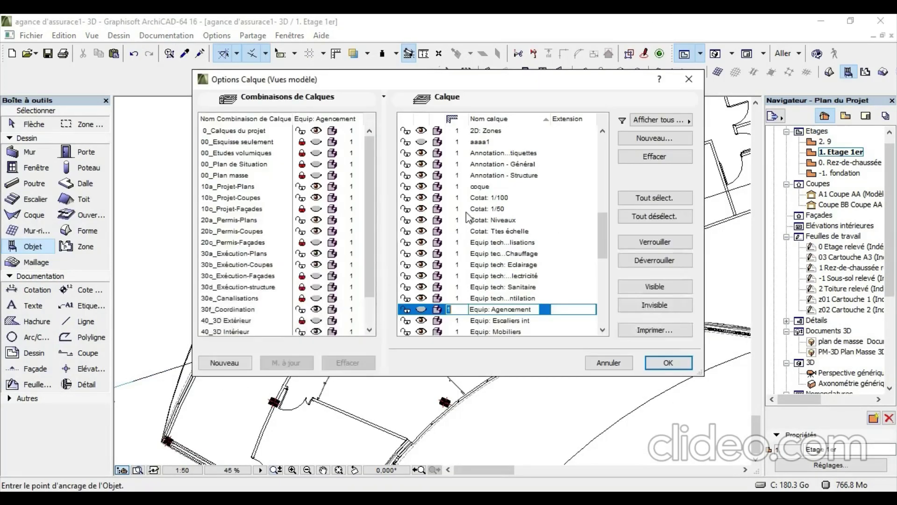
left_click(648, 138)
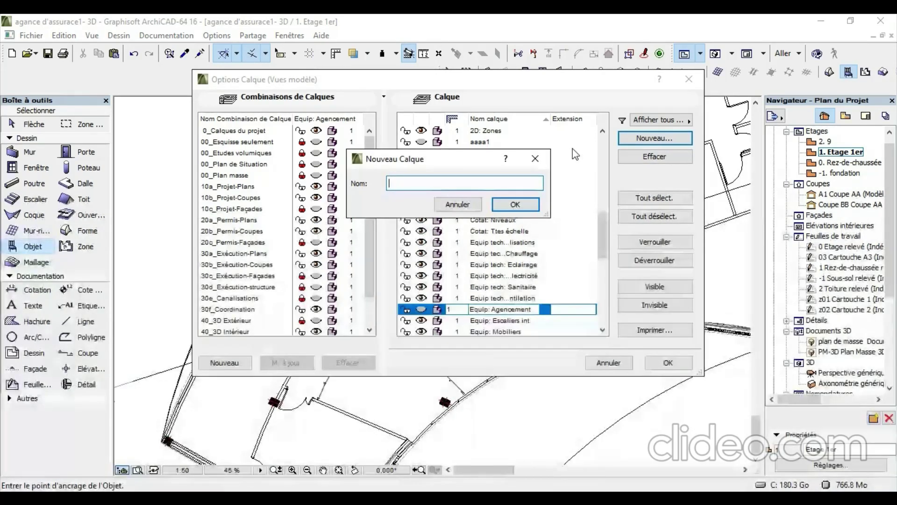
type("Texte 3d")
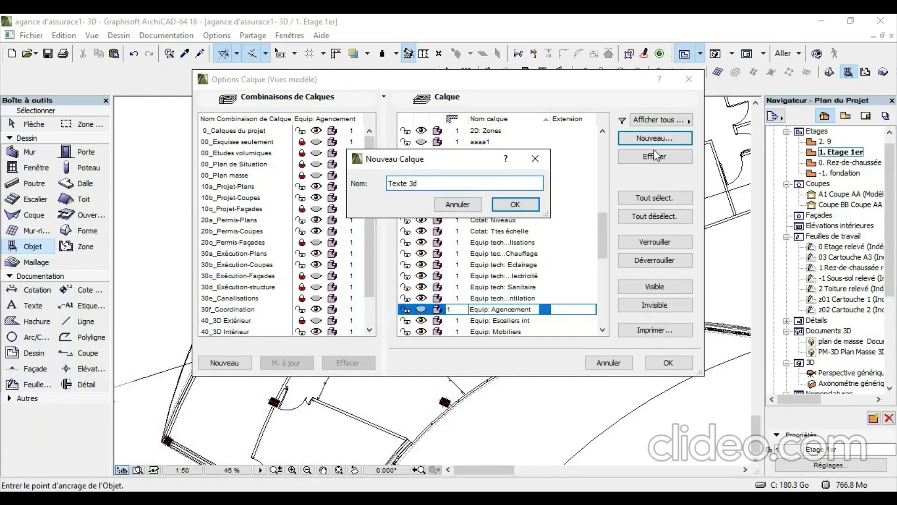
left_click(514, 205)
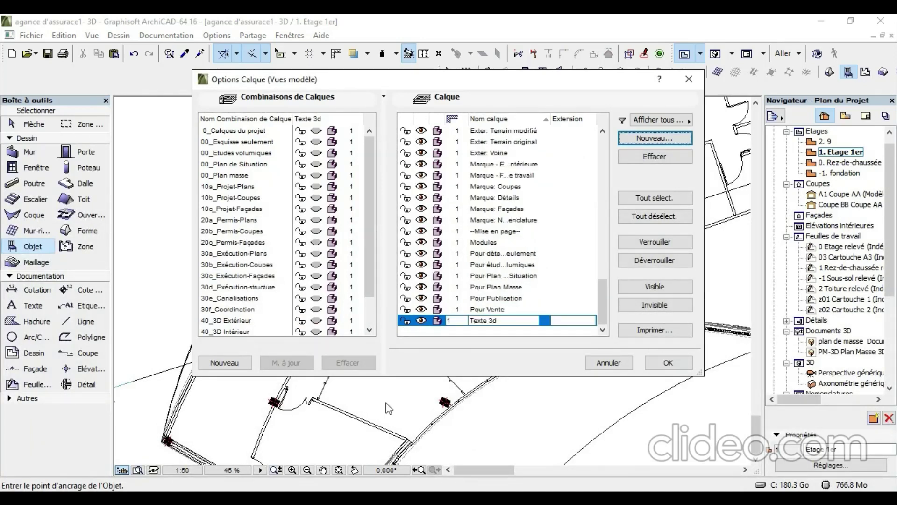
left_click(669, 364)
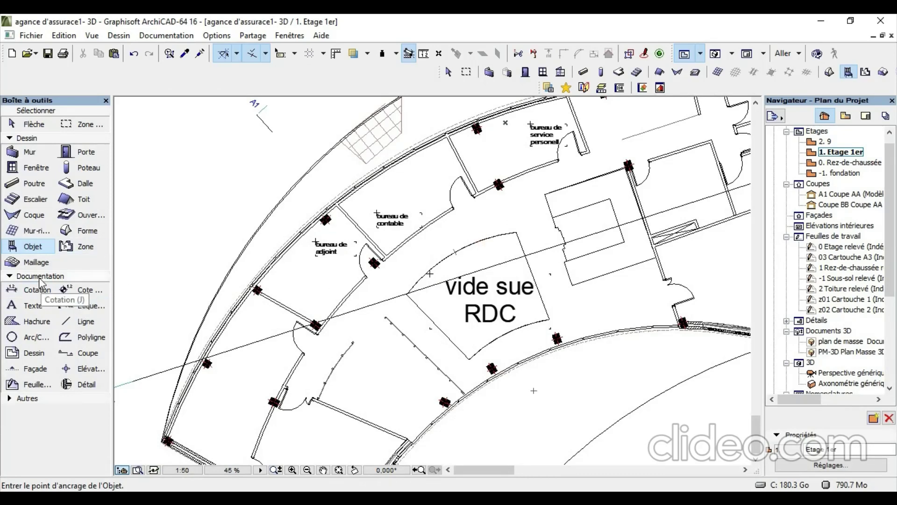
Assign the default CNAS 3D text object to the Texte 3d layer
double_click(43, 251)
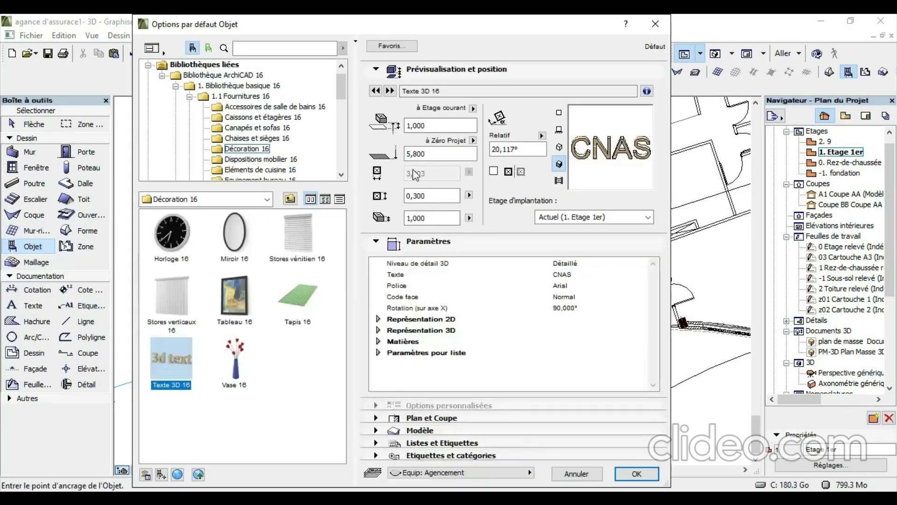
left_click_drag(493, 20, 481, 21)
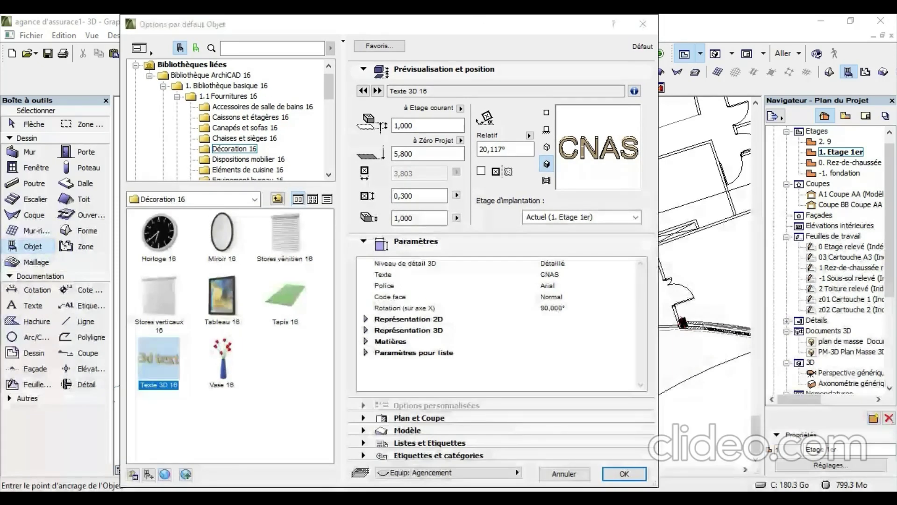
left_click(418, 480)
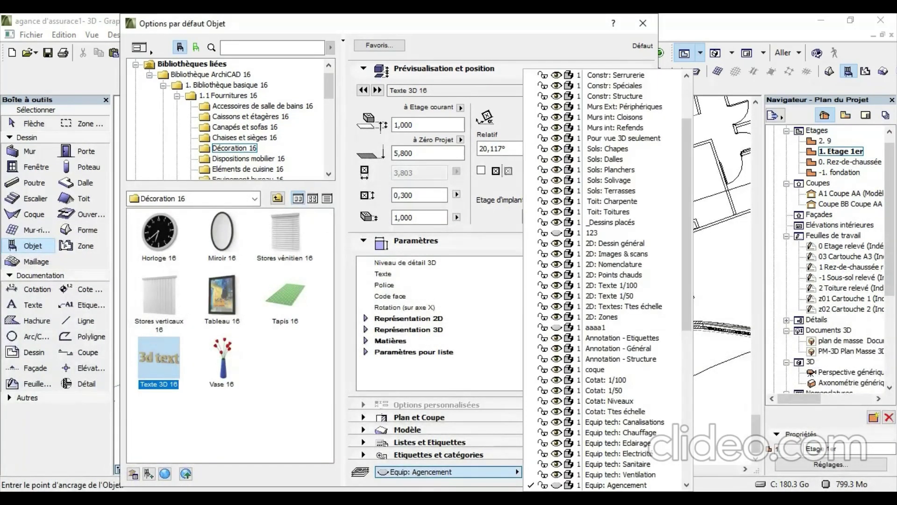
scroll(607, 374, "up", 3)
scroll(608, 358, "down", 10)
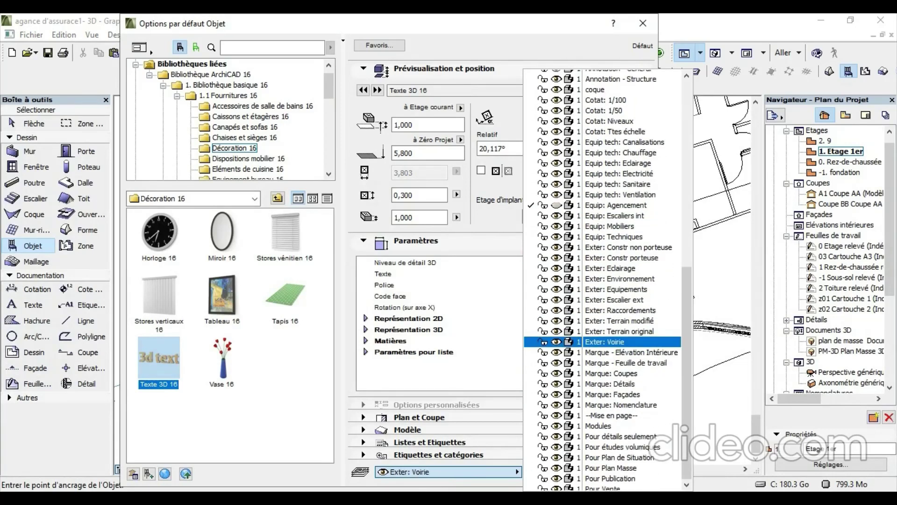
left_click(608, 485)
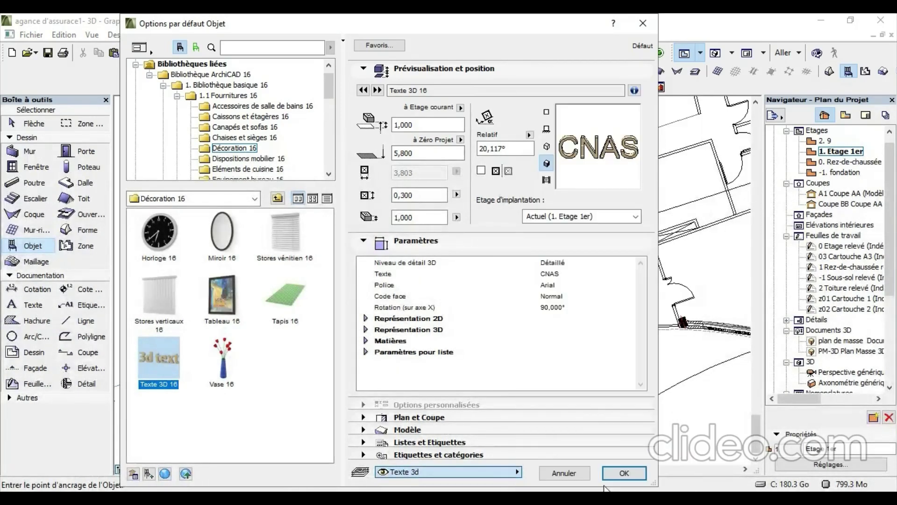
left_click(625, 473)
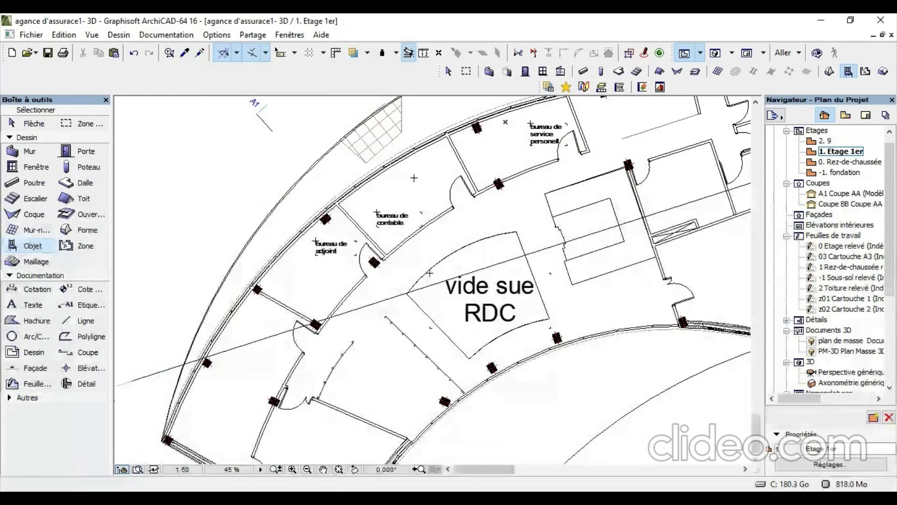
Place the CNAS 3D text across the partition between the bureau de contable and the bureau de service personell
scroll(414, 182, "down", 3)
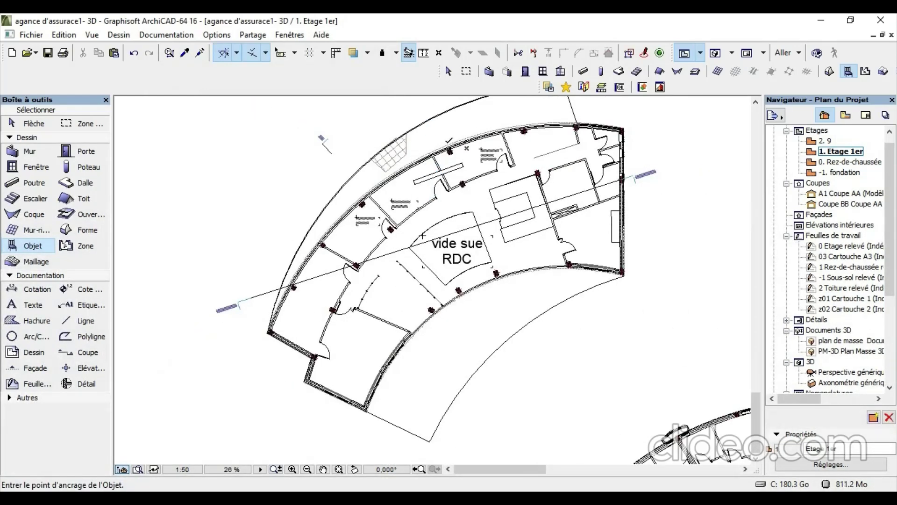
scroll(447, 144, "up", 4)
key("Escape")
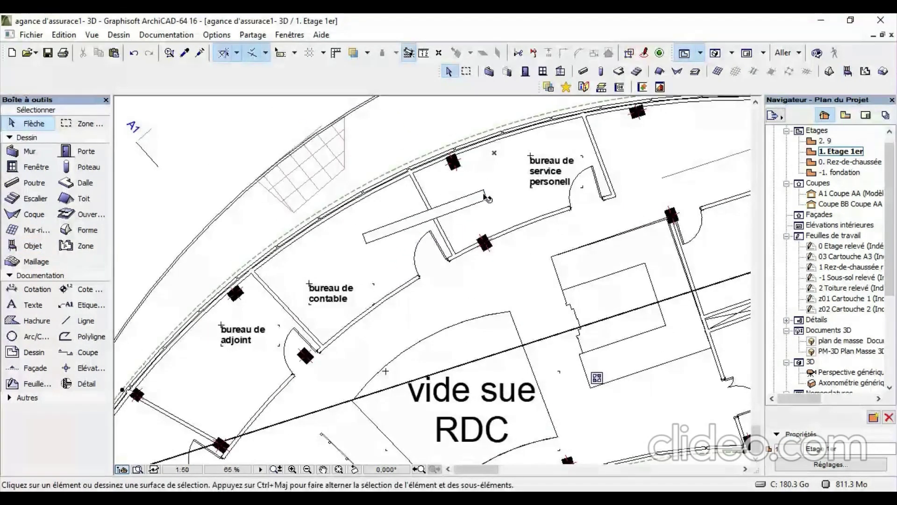
Move the CNAS 3D text toward the curved outer wall of the bureau de contable
left_click(487, 196)
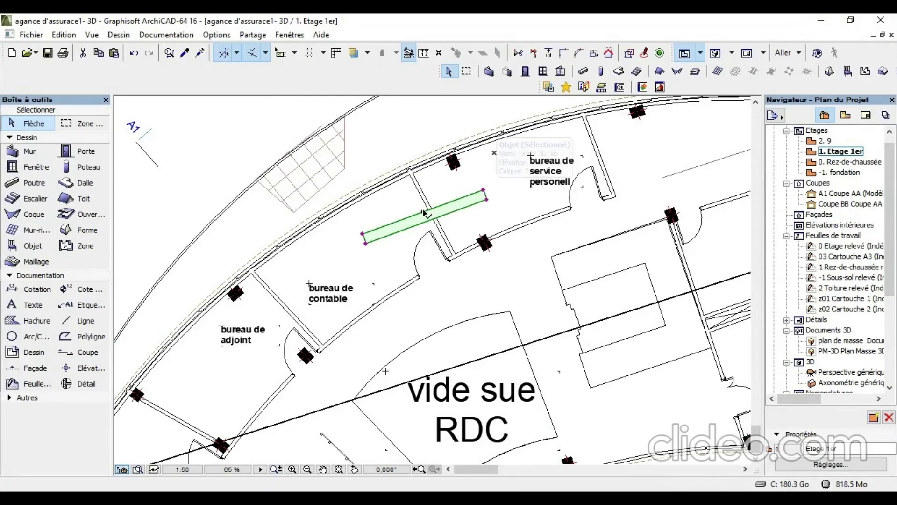
left_click(377, 226)
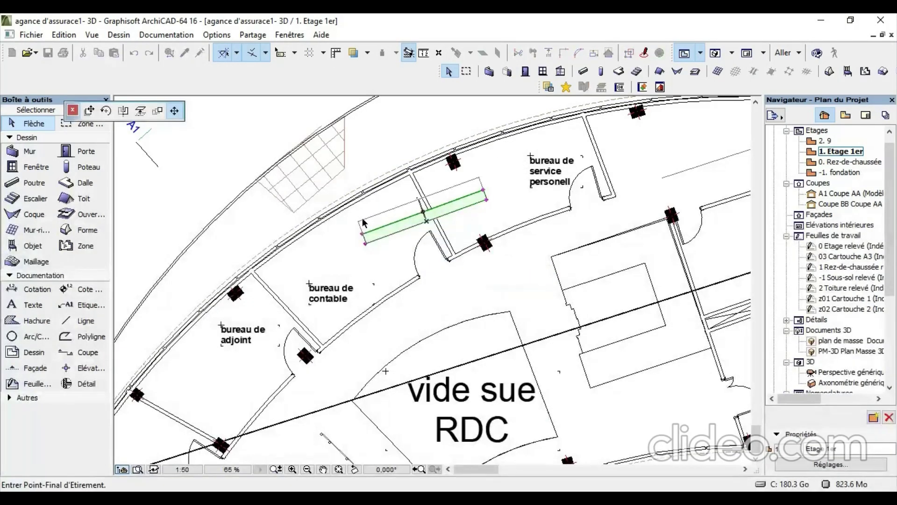
key("Escape")
left_click(423, 212)
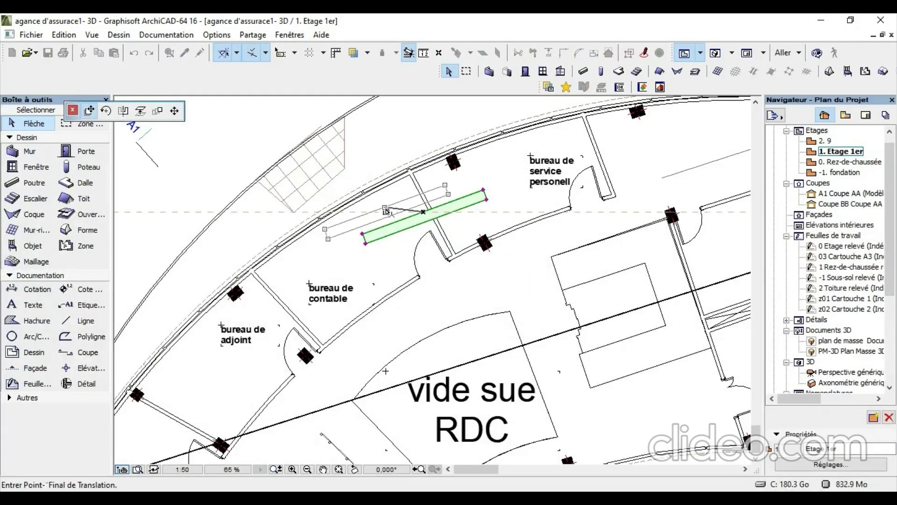
left_click(379, 213)
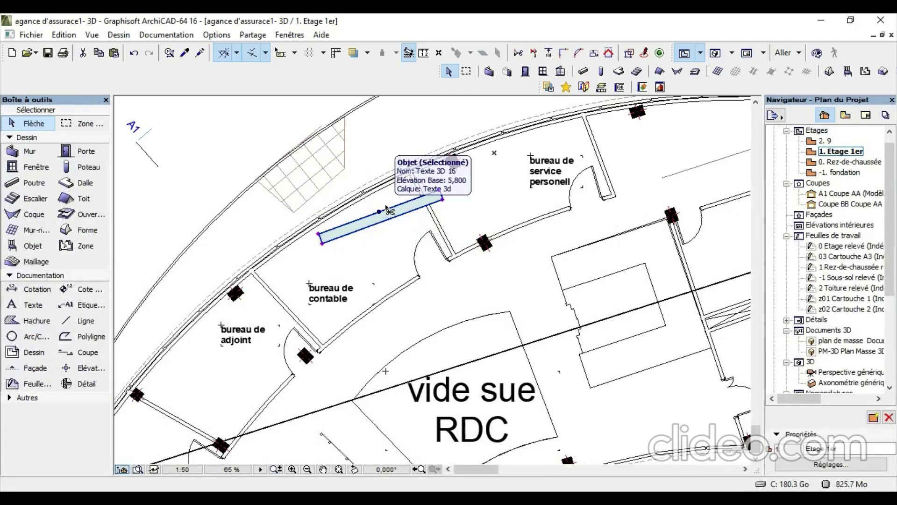
Set the CNAS text's base height relative to the current storey to 4,8
double_click(387, 209)
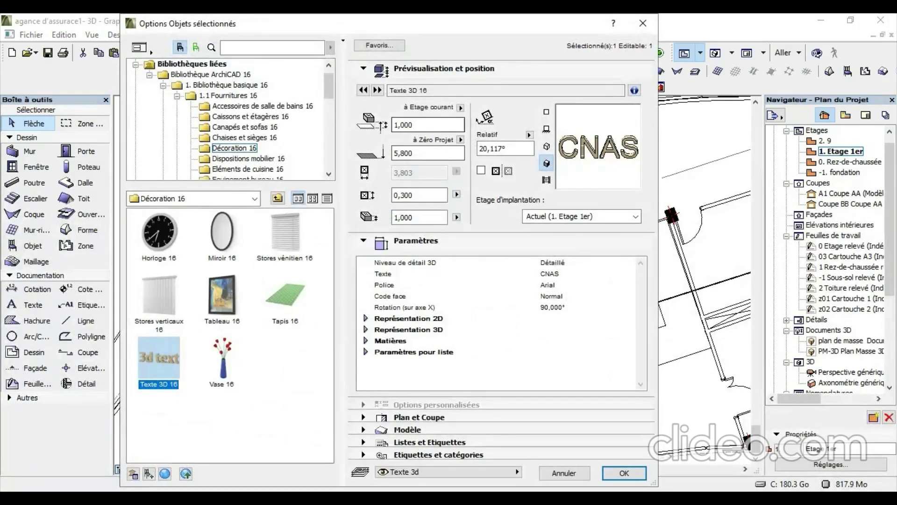
left_click(405, 125)
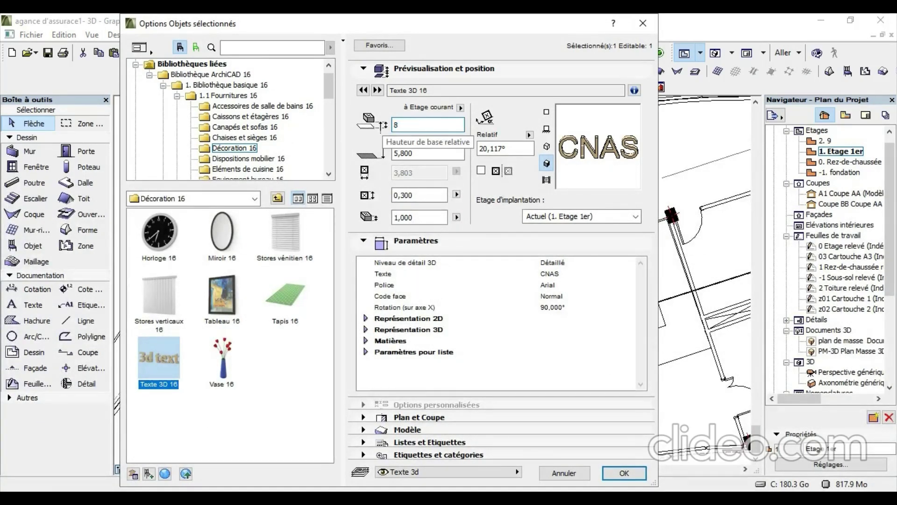
type("8")
key("Return")
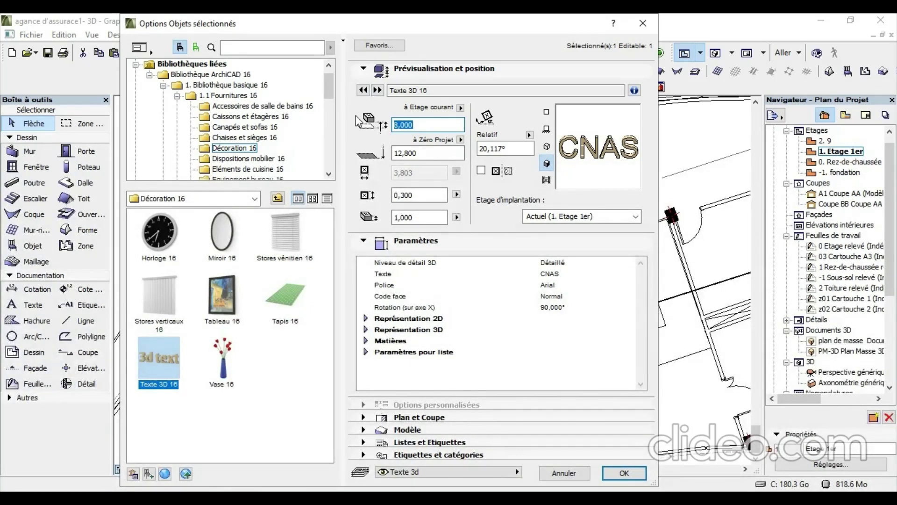
type("4,8")
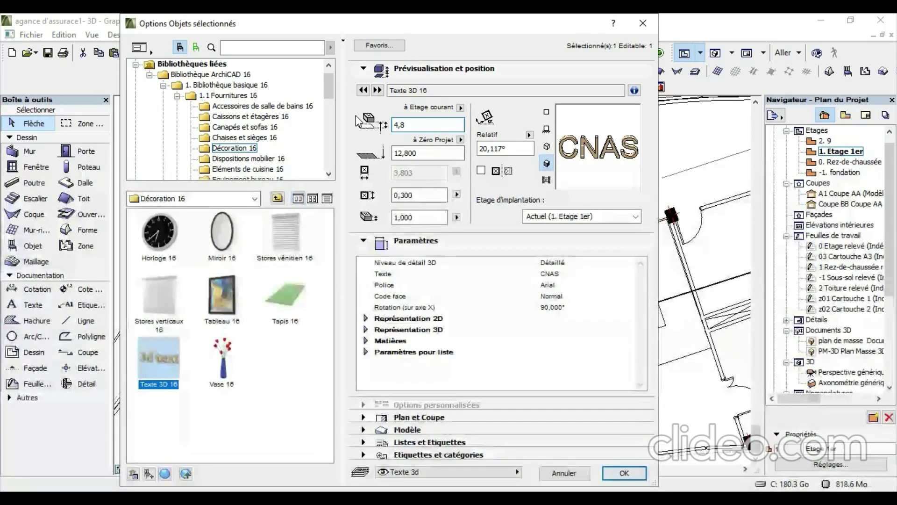
key("Return")
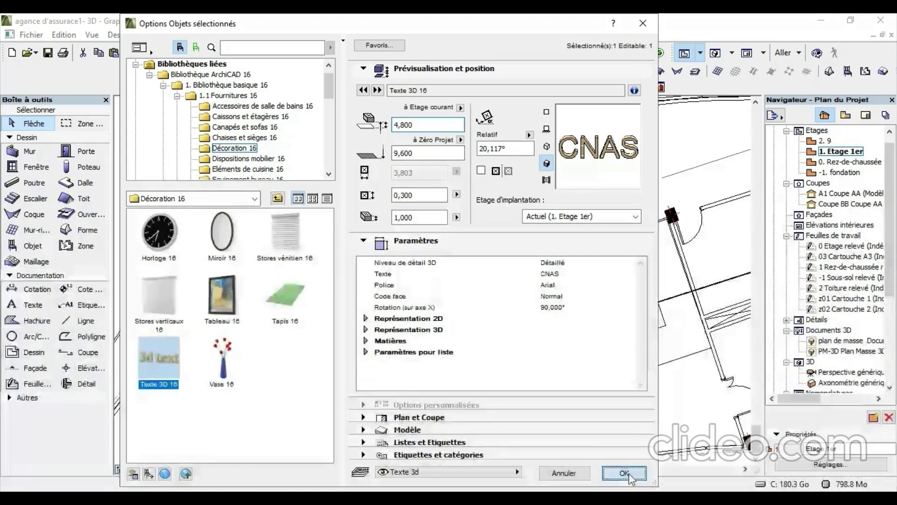
left_click(625, 473)
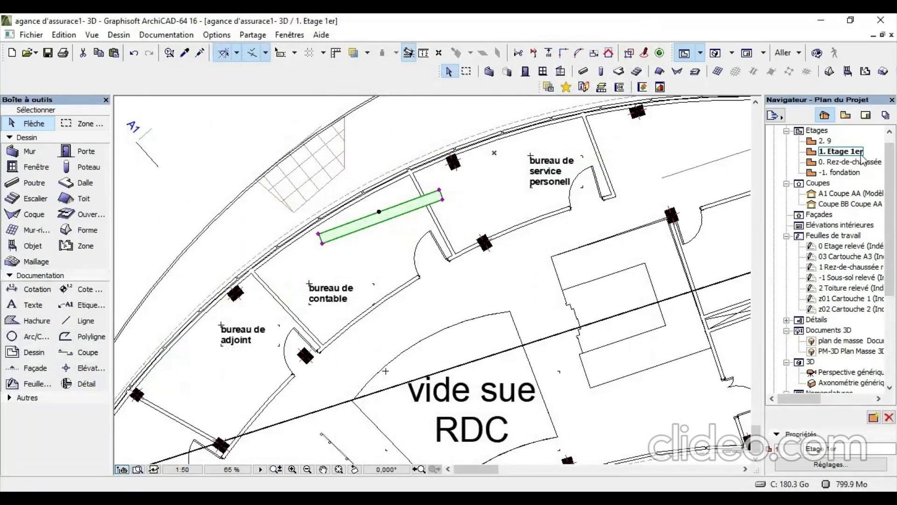
scroll(580, 227, "down", 3)
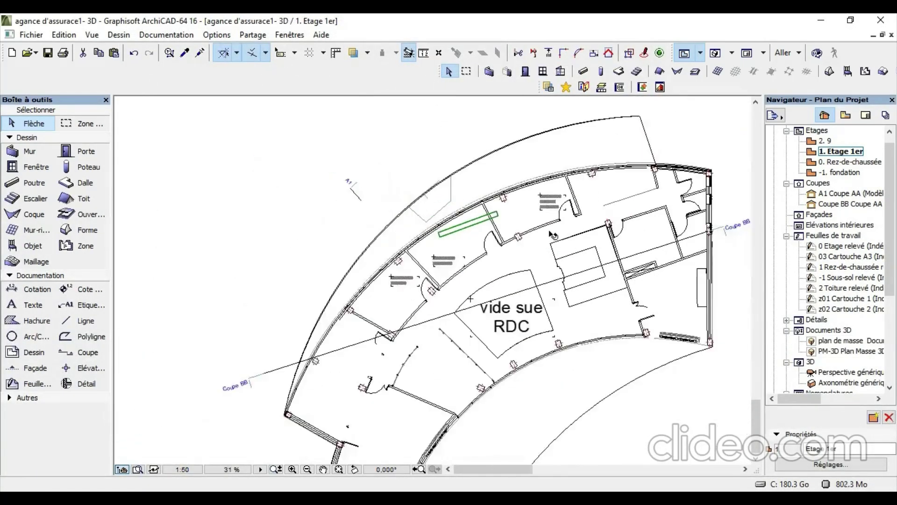
scroll(544, 230, "down", 4)
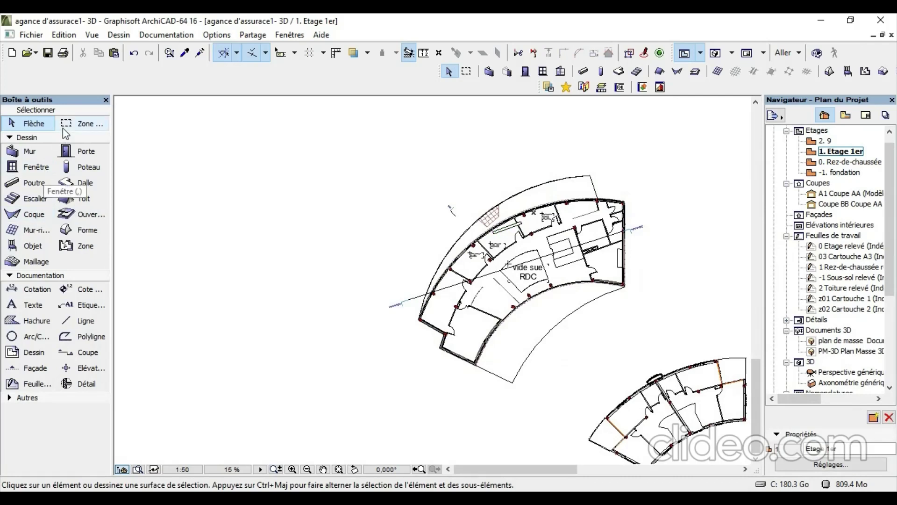
Draw a rectangular selection area around the curved building on the first-floor plan
left_click(75, 123)
left_click(650, 175)
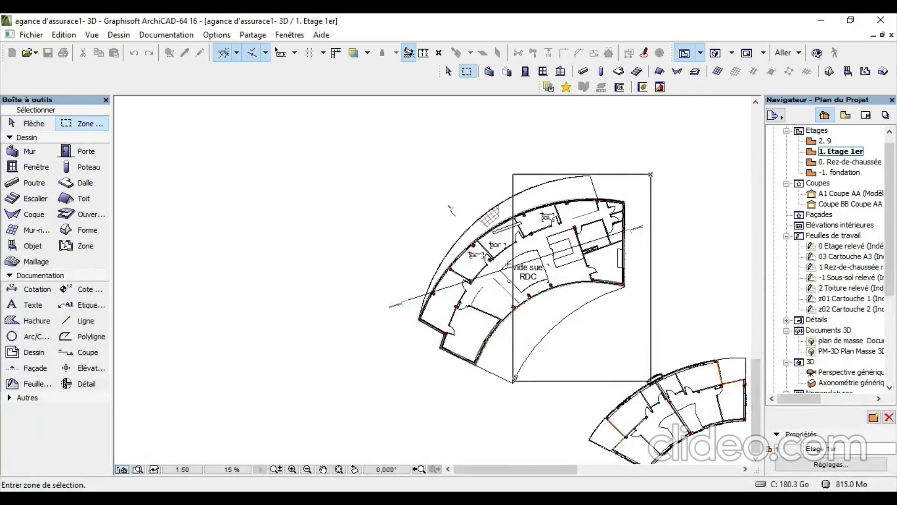
left_click(392, 375)
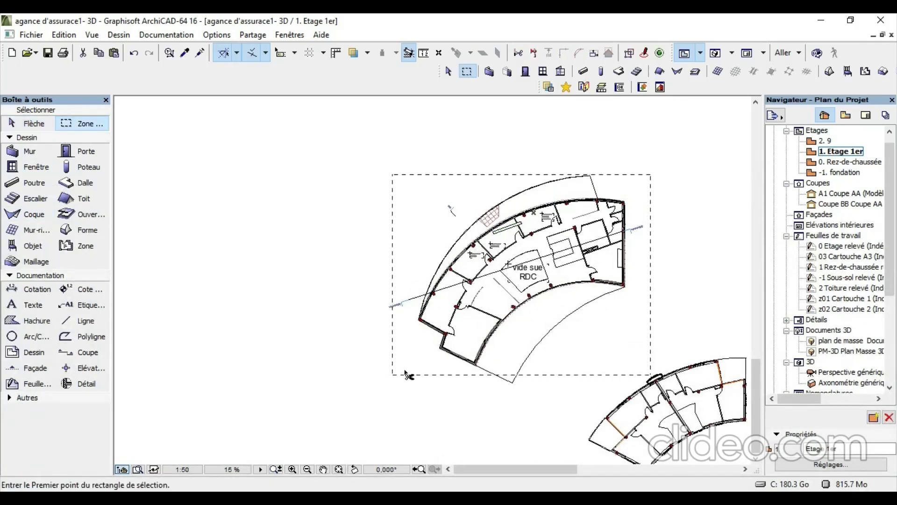
Select the first-floor elements, exclude the separate block and frame beside the second plan, and show the selection in 3D
key("ctrl+a")
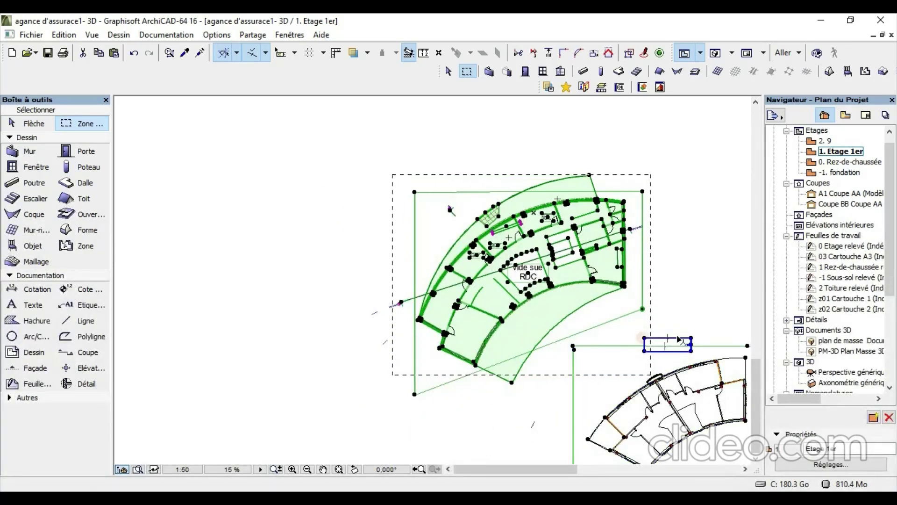
left_click(668, 347, "shift")
left_click(604, 346, "shift")
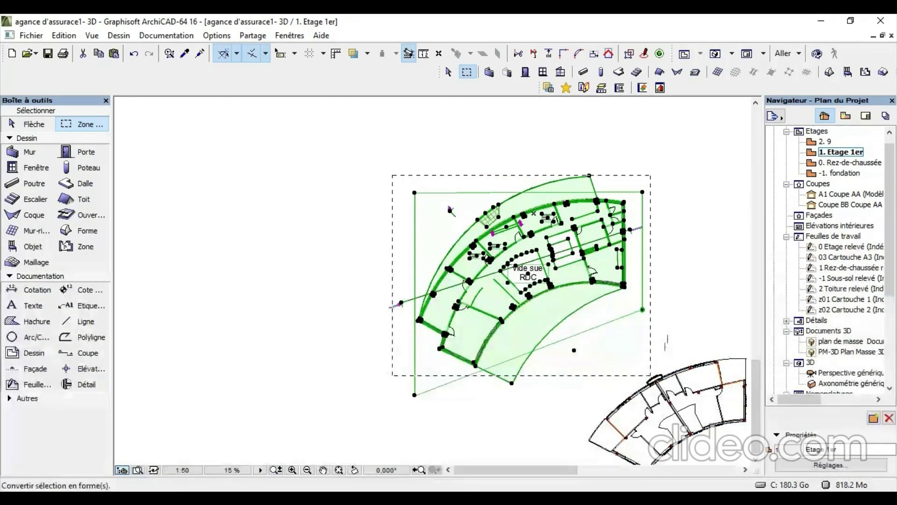
key("F5")
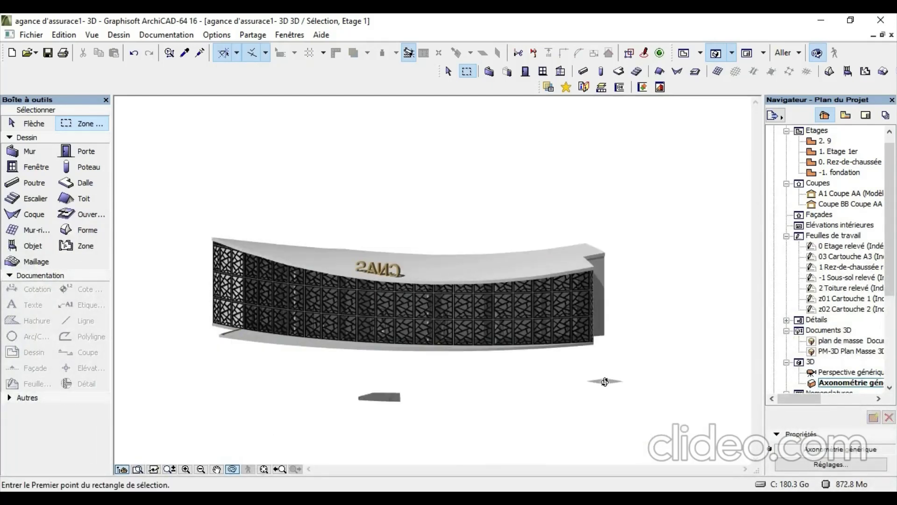
Move the CNAS text along the curved roof toward the middle of the facade
scroll(394, 249, "up", 6)
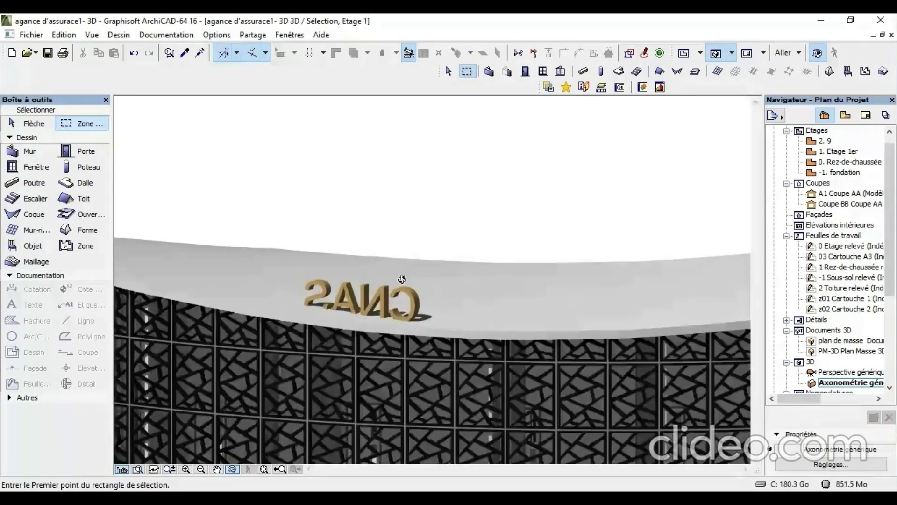
key("shift")
left_click(392, 298)
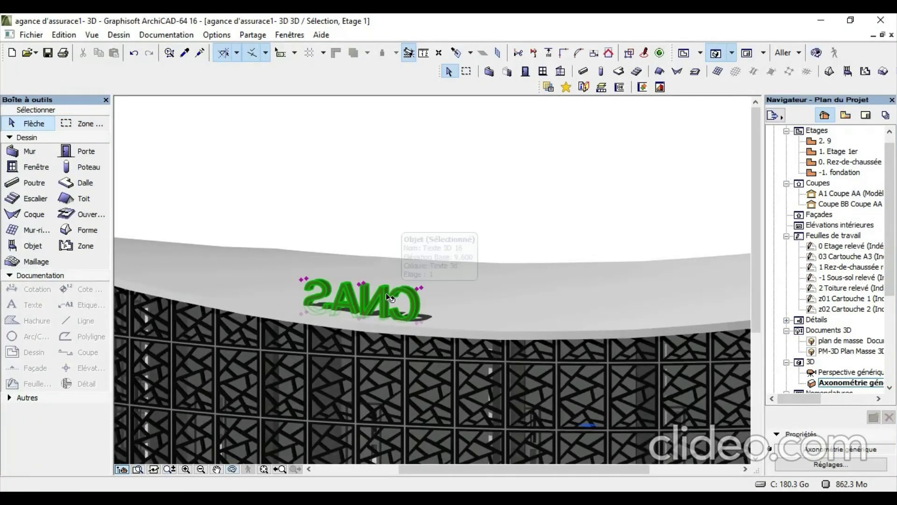
key("ctrl+d")
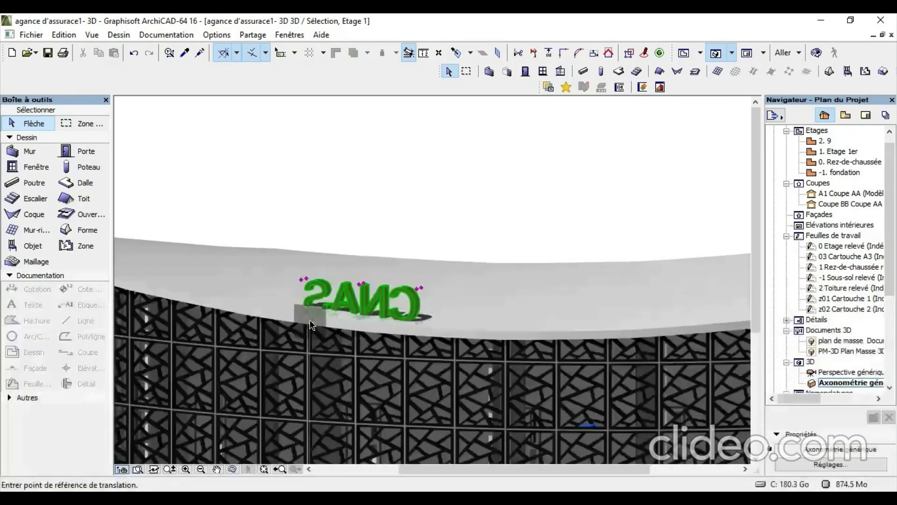
left_click(304, 318)
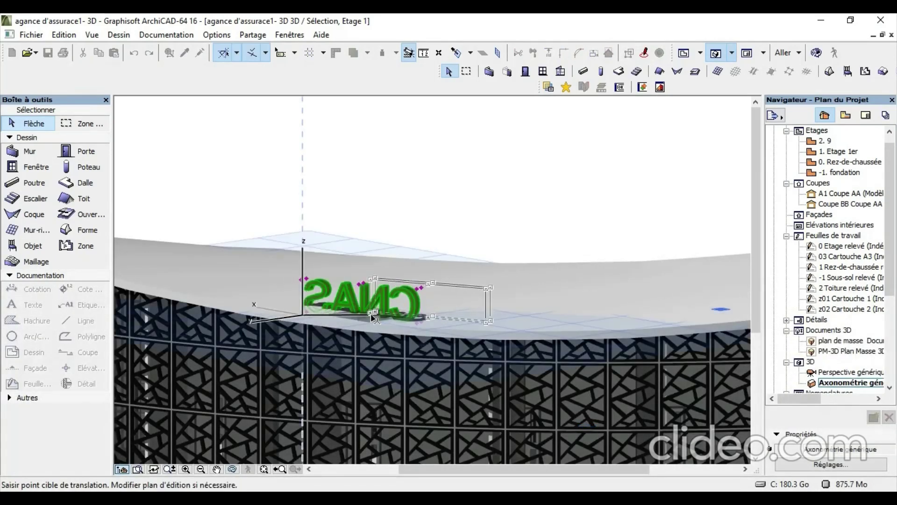
left_click(371, 317)
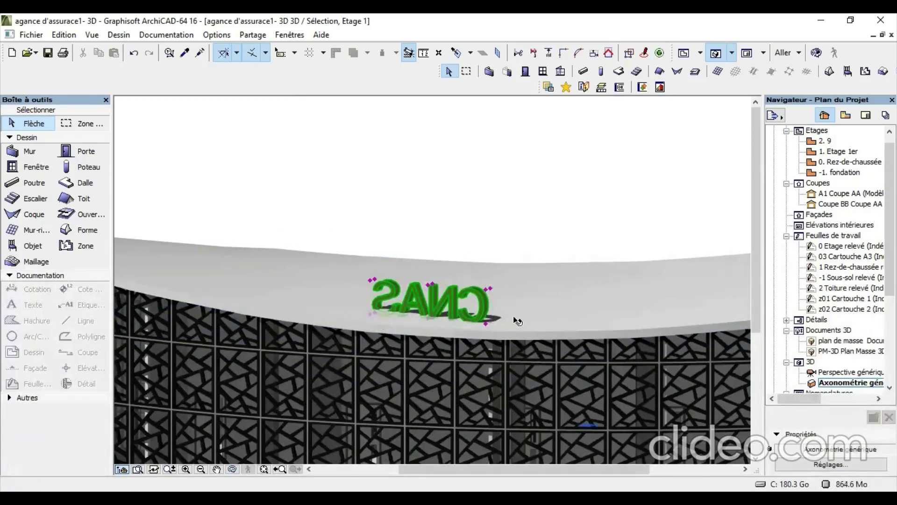
In the 1. Etage 1er plan, rotate the CNAS text about its centre by roughly a half-turn so it reads from outside the facade
double_click(839, 153)
scroll(501, 222, "up", 3)
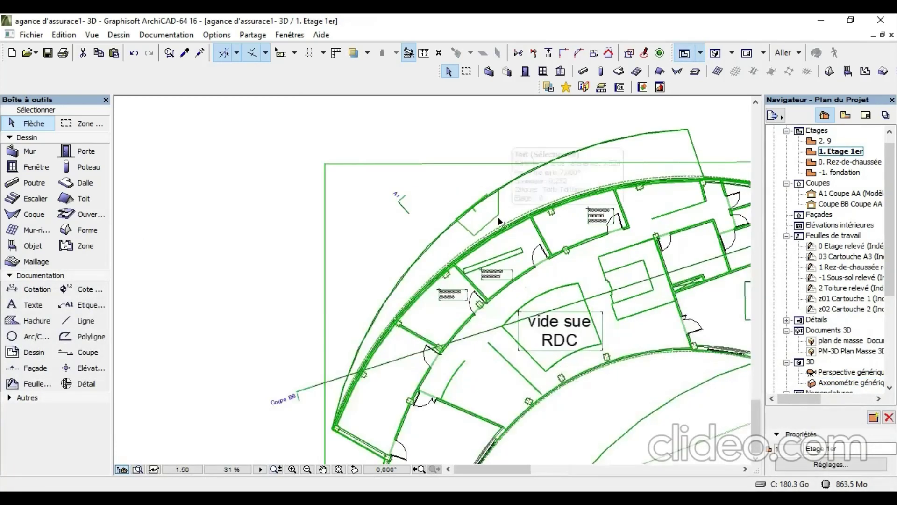
key("Escape")
left_click(493, 260)
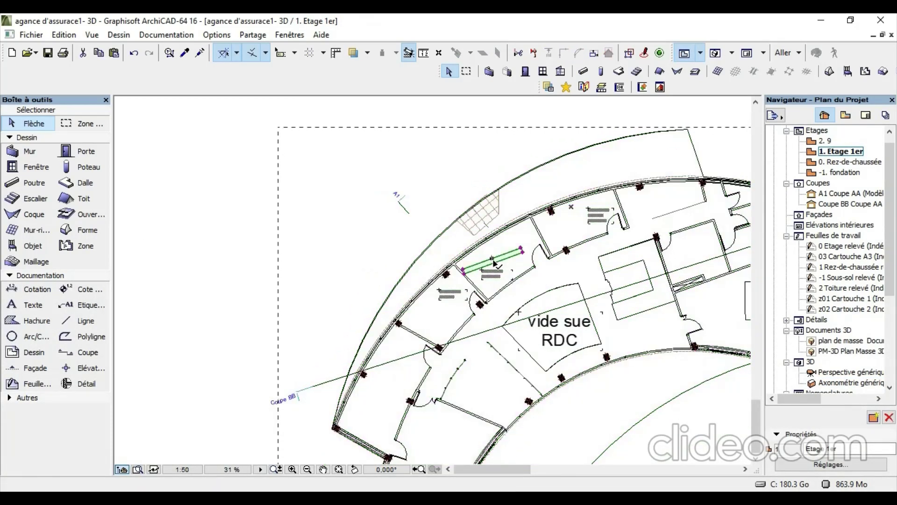
key("ctrl+e")
left_click(492, 258)
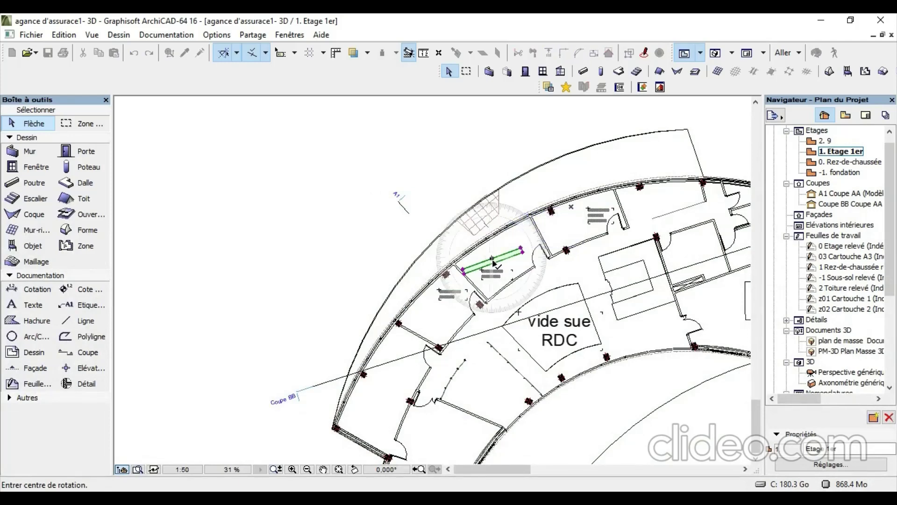
left_click(461, 271)
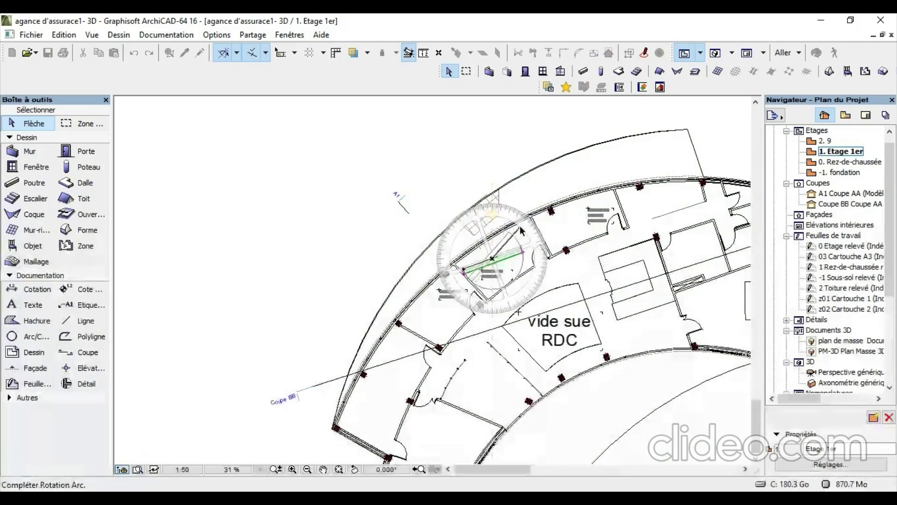
left_click(526, 231)
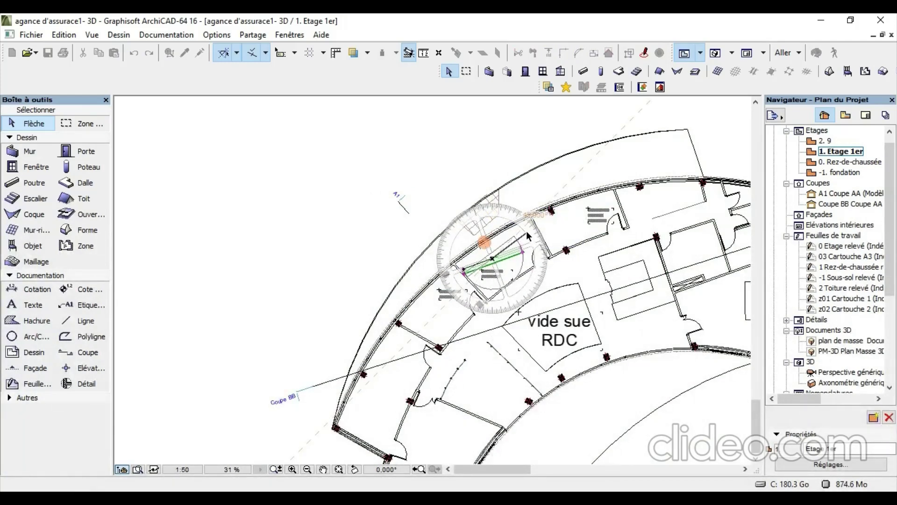
Shift the CNAS text closer to the outer wall of the bureau de contable and rotate it slightly to follow the wall
scroll(526, 231, "up", 3)
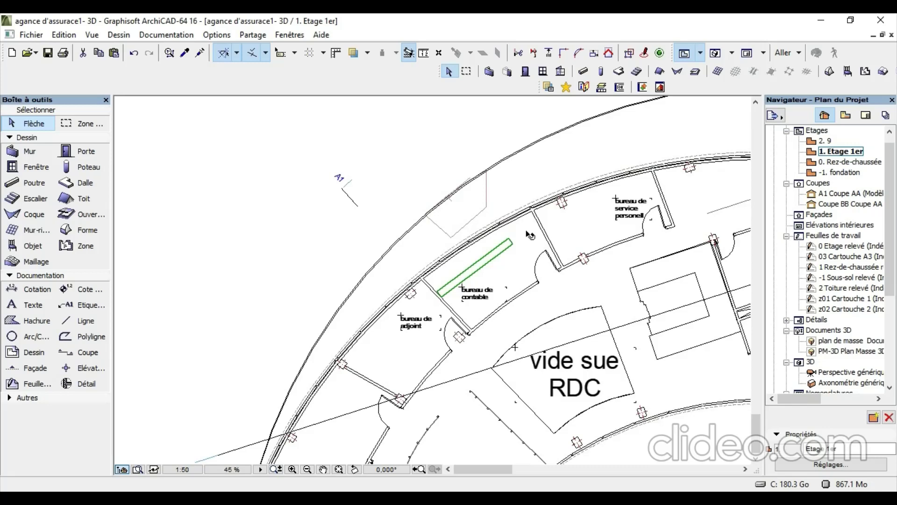
left_click(476, 268)
left_click(470, 263)
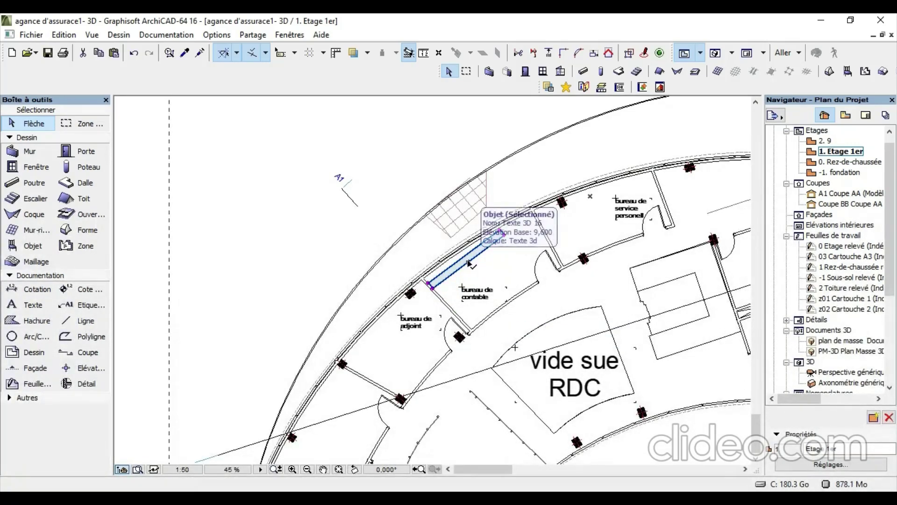
key("ctrl+e")
left_click(505, 236)
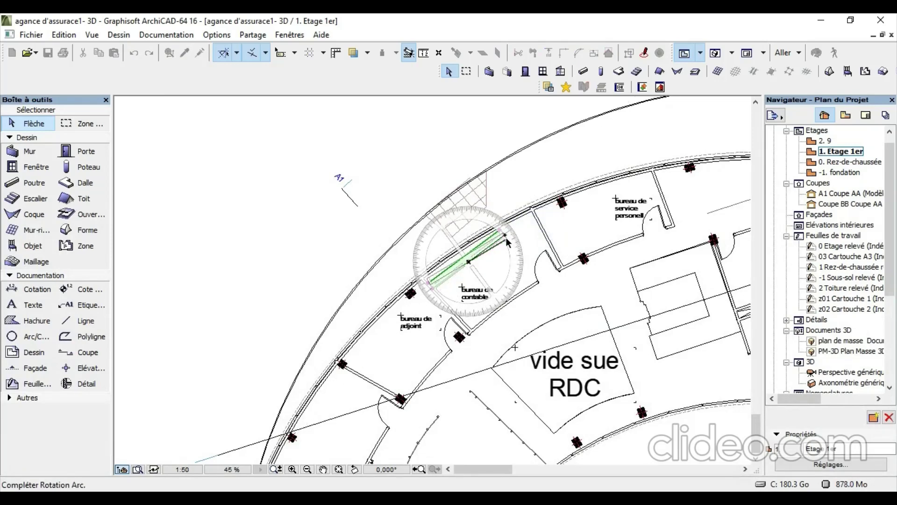
left_click(506, 237)
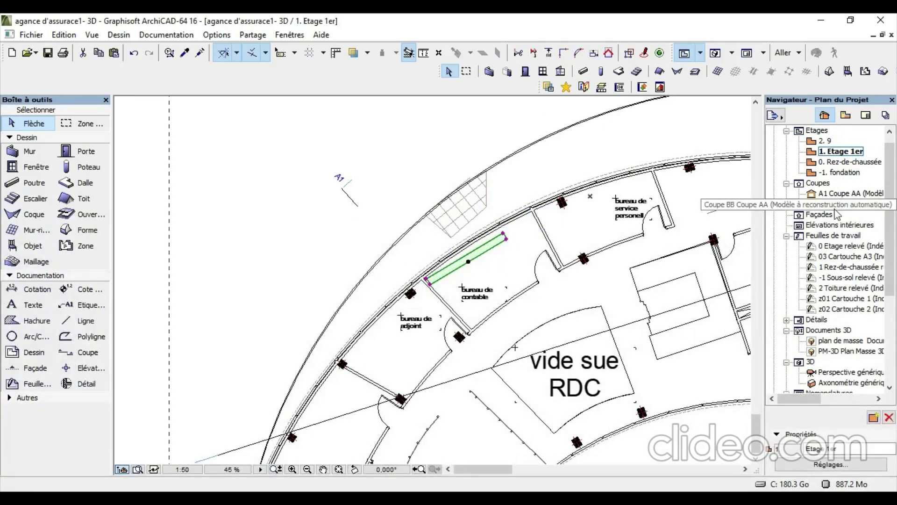
In the generic axonometry, raise the CNAS text slightly above the roof shell
double_click(846, 383)
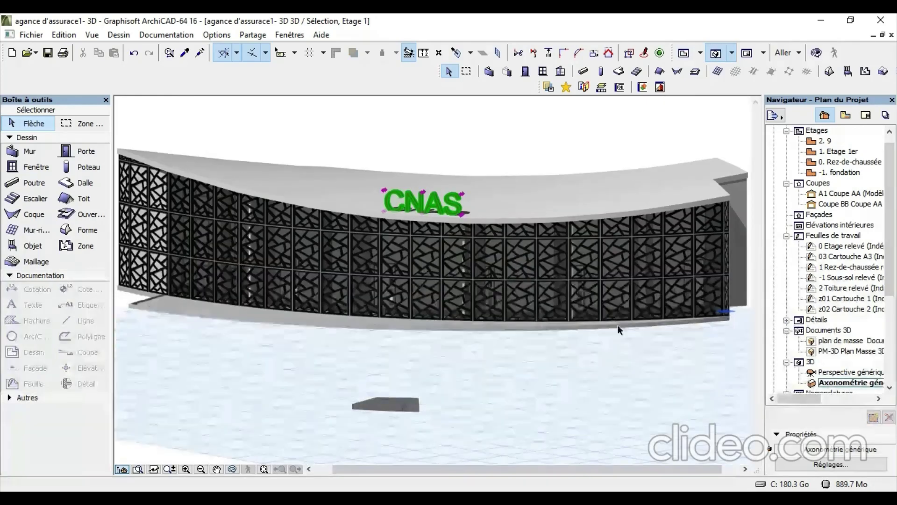
scroll(428, 178, "up", 4)
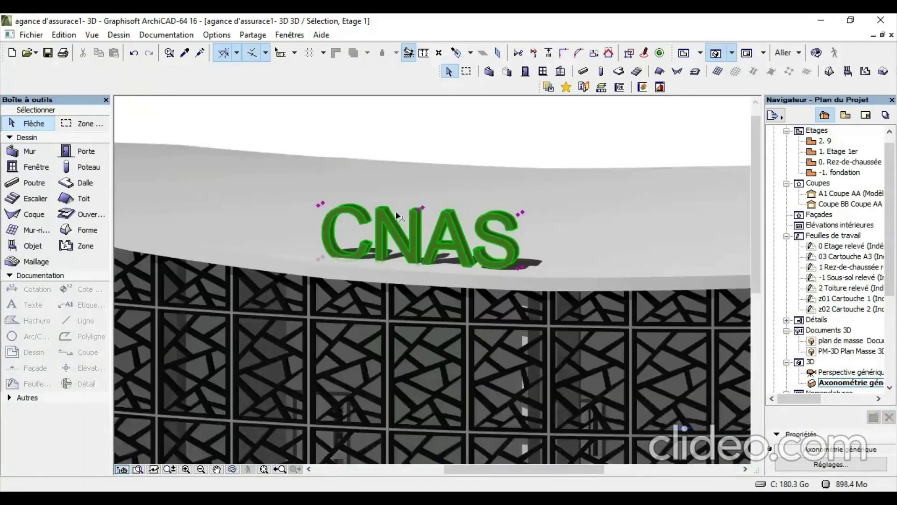
scroll(343, 226, "up", 1)
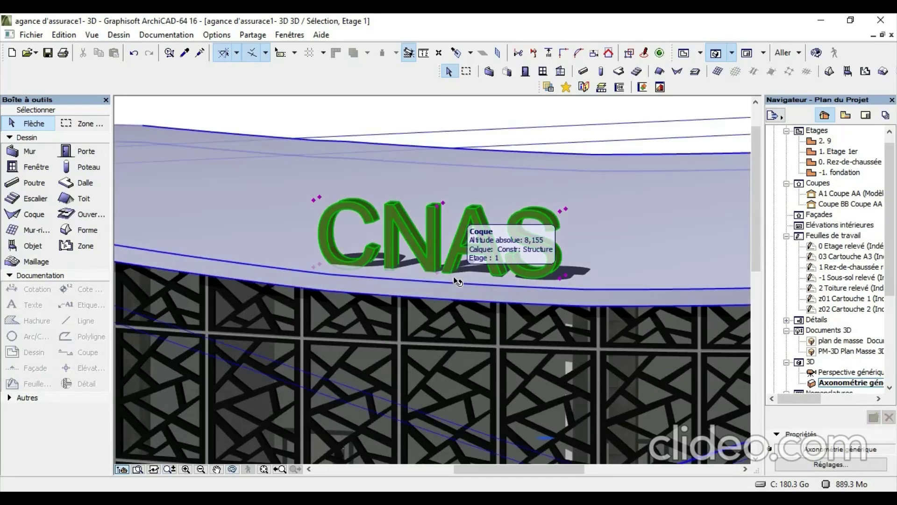
key("ctrl+d")
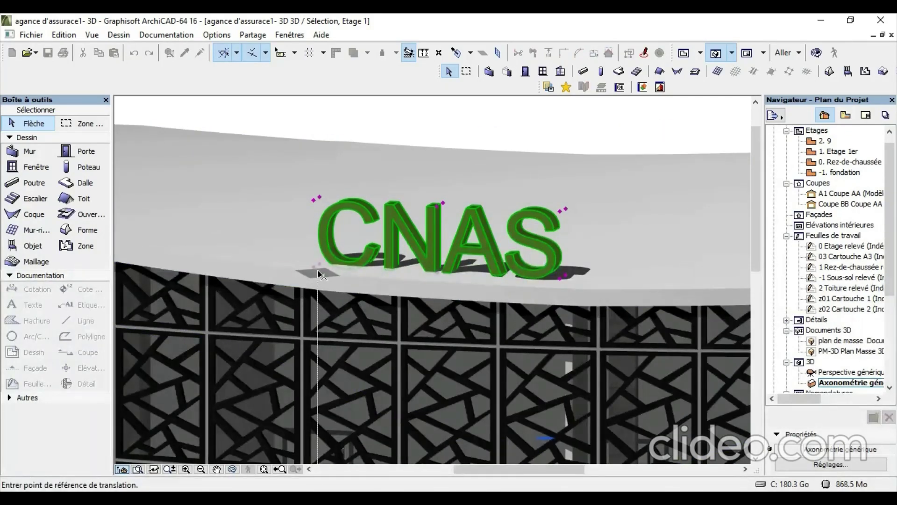
left_click(316, 263)
left_click(315, 260)
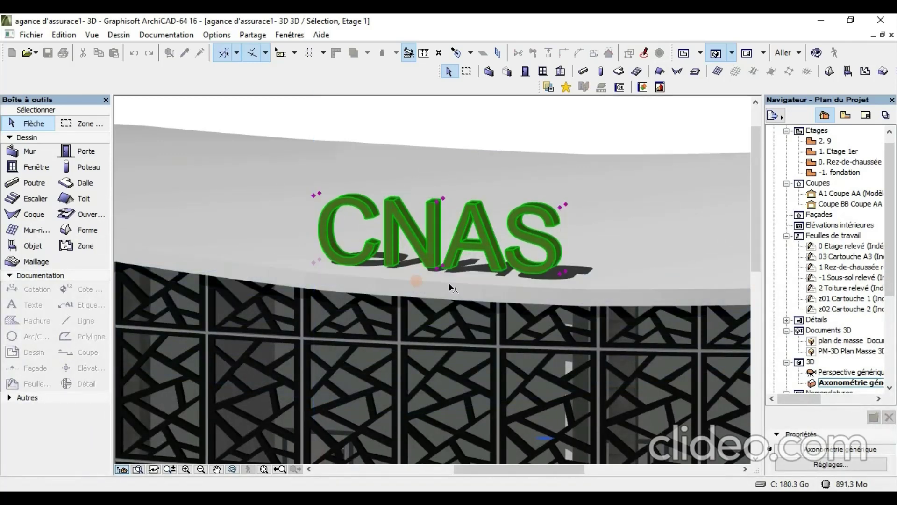
Stretch the CNAS text to about 4,26 wide and raise its base in small moves to about 4,82 above the storey
left_click(563, 274)
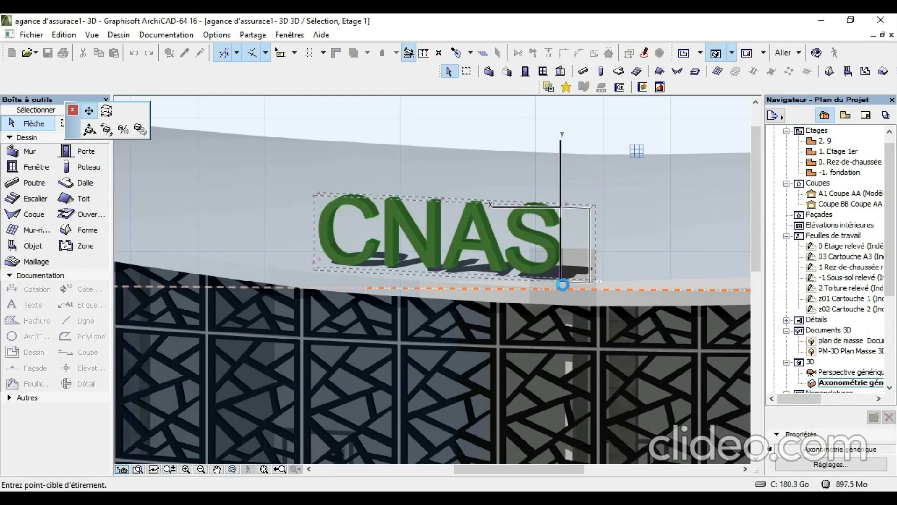
left_click(563, 284)
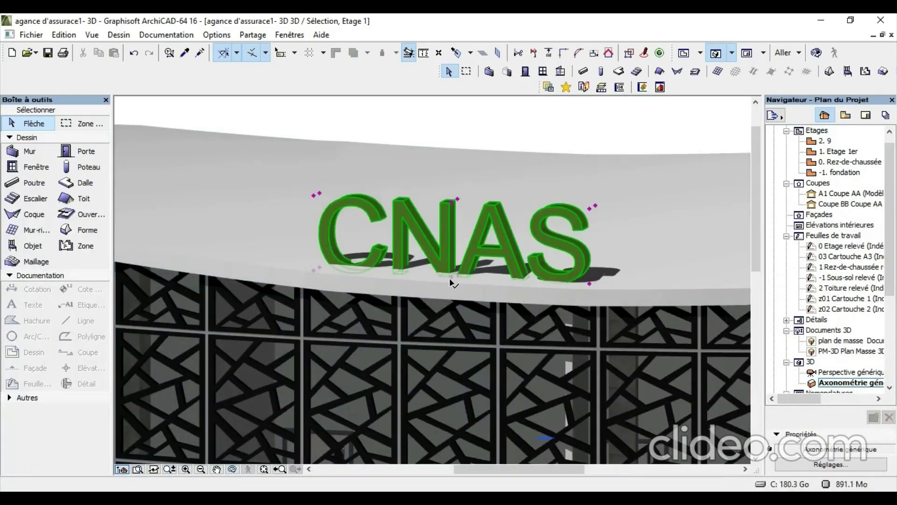
key("ctrl+d")
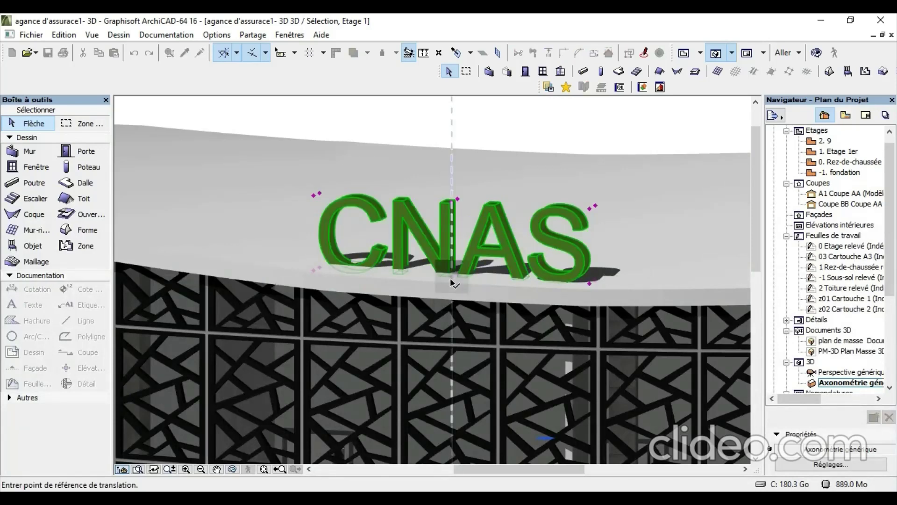
left_click(452, 274)
left_click(451, 272)
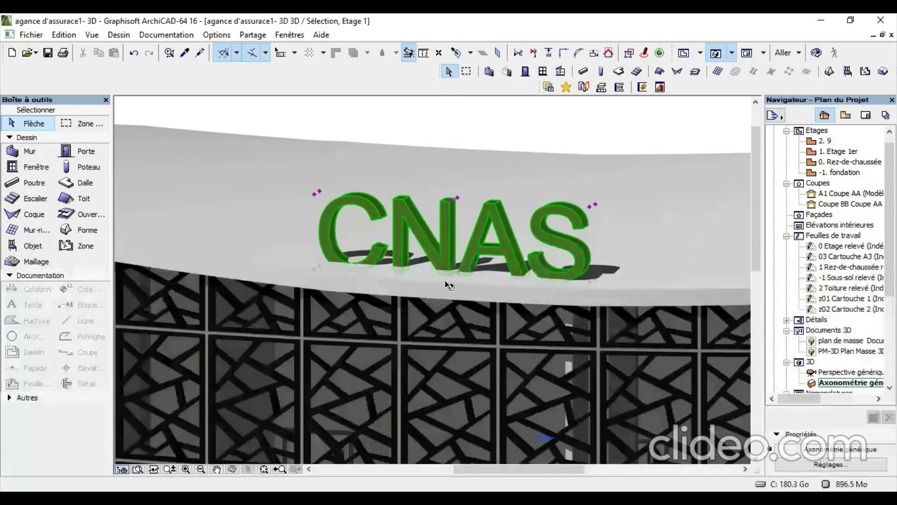
key("ctrl+d")
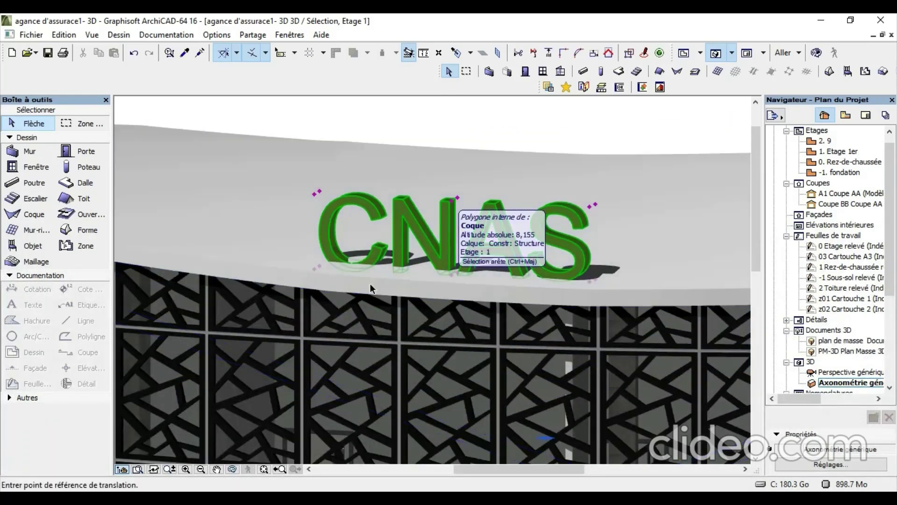
left_click(314, 265)
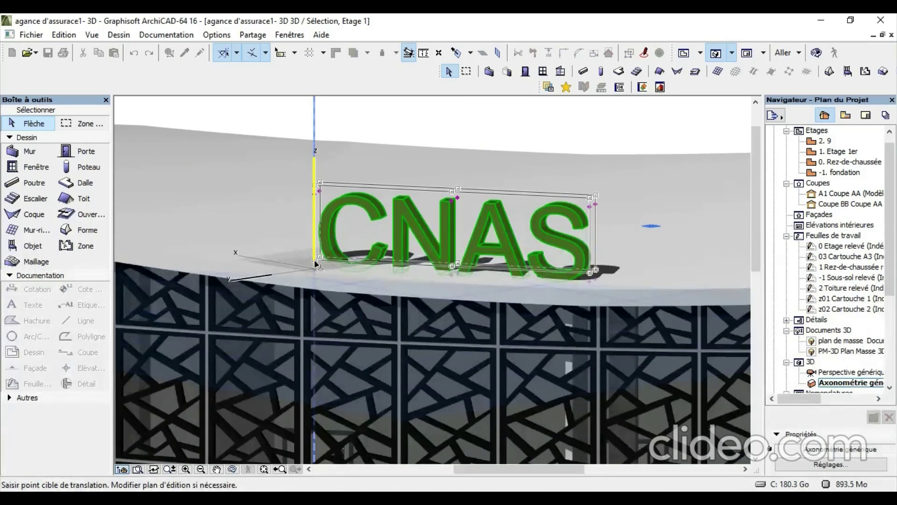
left_click(315, 265)
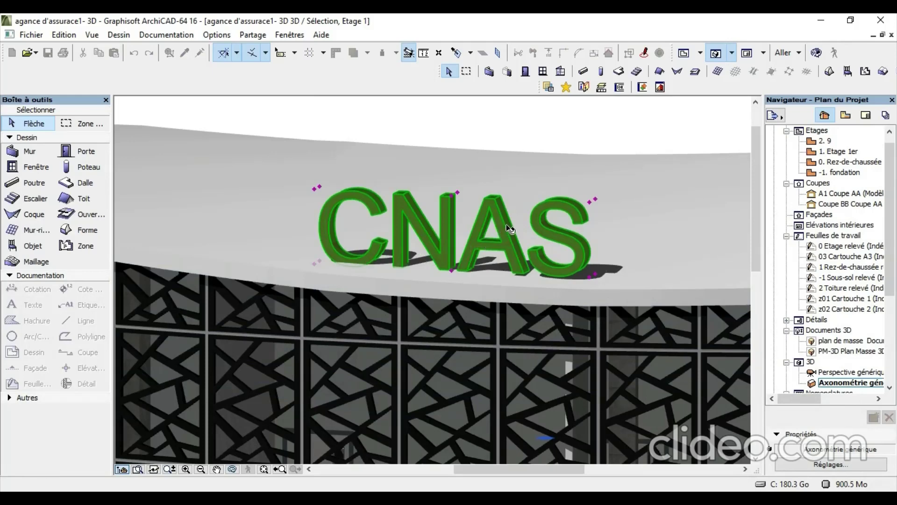
Override the CNAS text's own object materials with the Pierre-Marbre noir surface
double_click(473, 247)
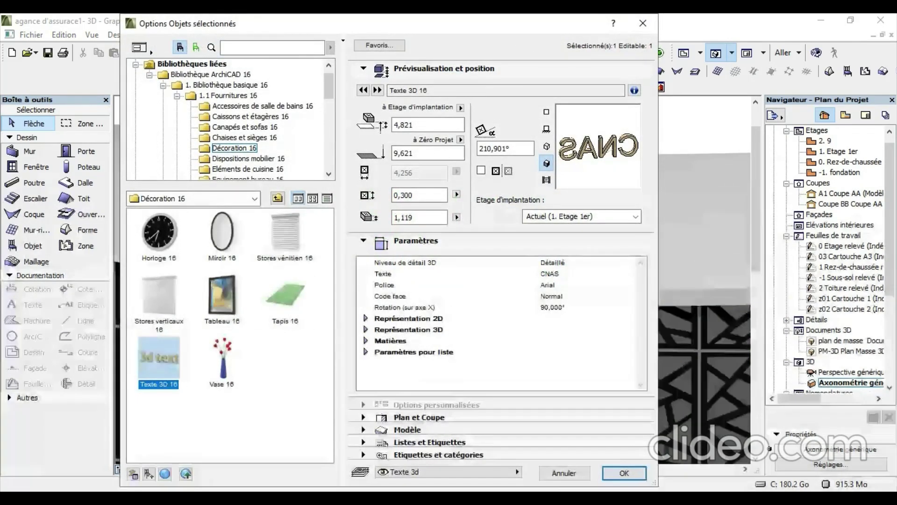
left_click(426, 432)
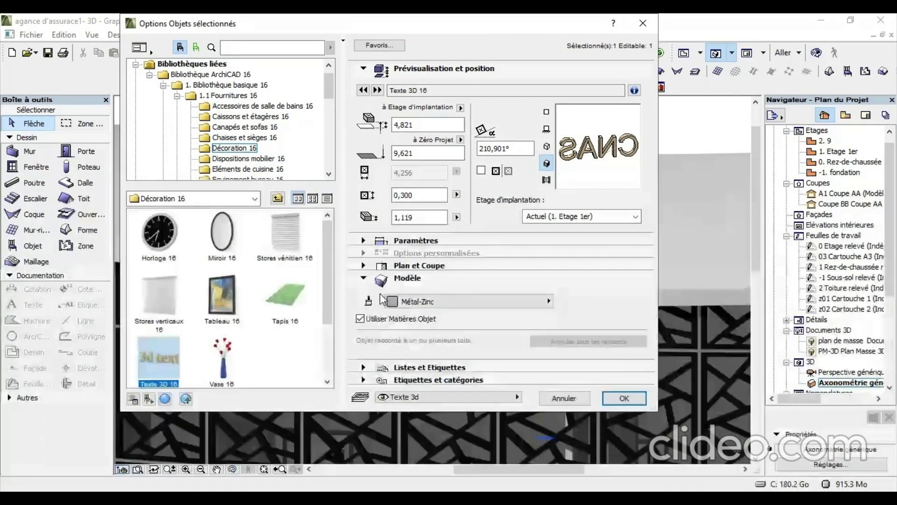
left_click(447, 306)
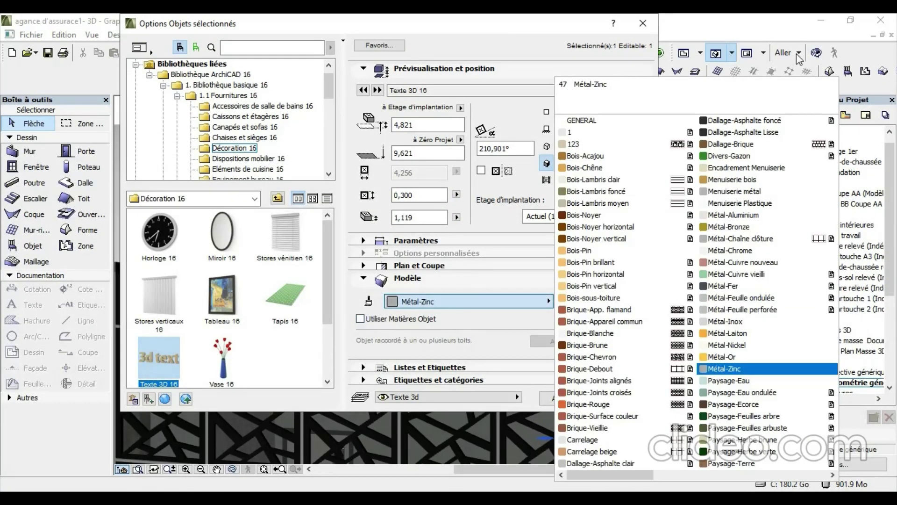
scroll(697, 299, "right", 2)
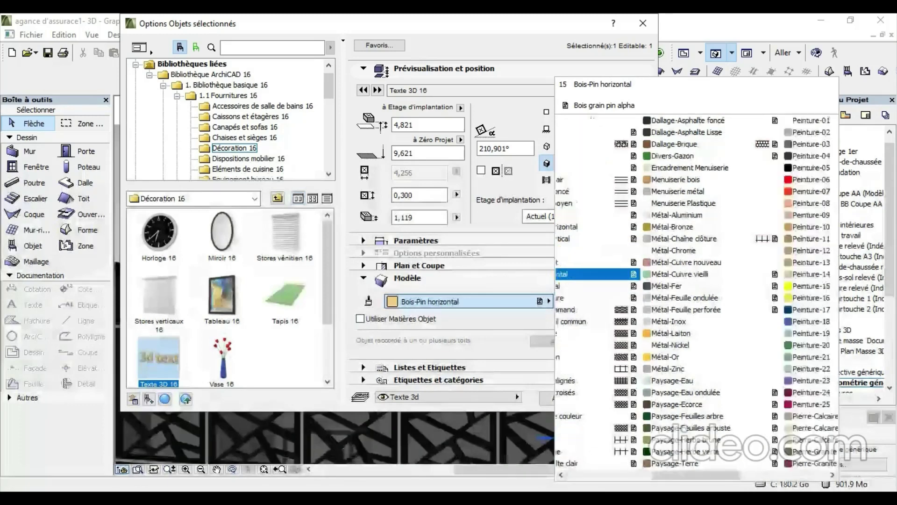
scroll(696, 290, "right", 2)
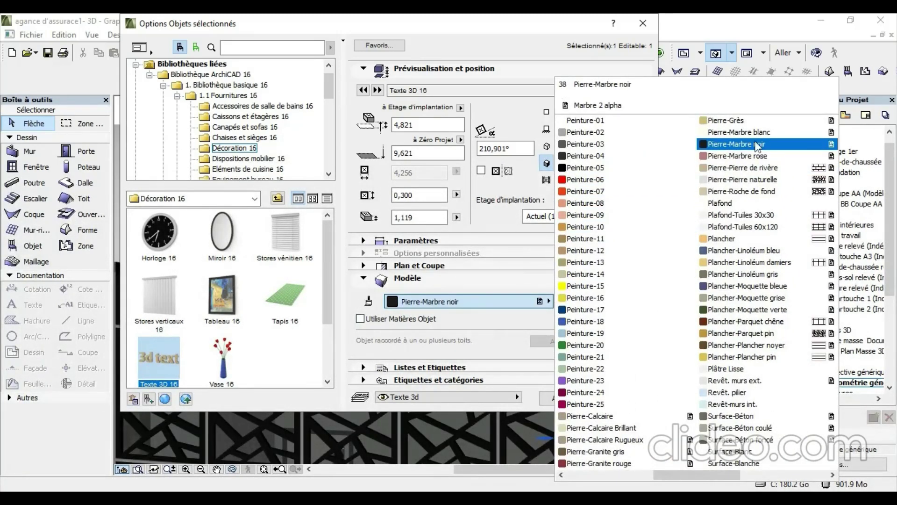
left_click(758, 146)
left_click(635, 396)
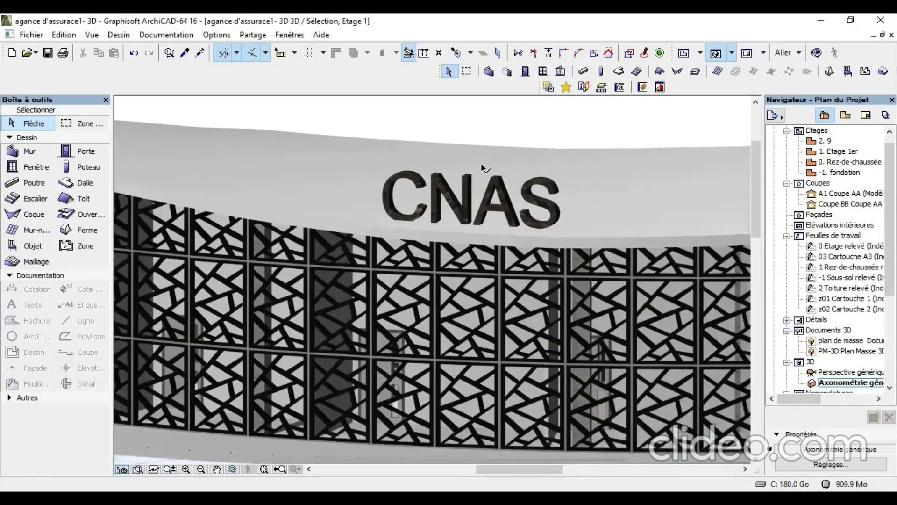
Show all building elements in 3D and examine the CNAS sign on the curved facade up close and from a distance
scroll(484, 167, "down", 8)
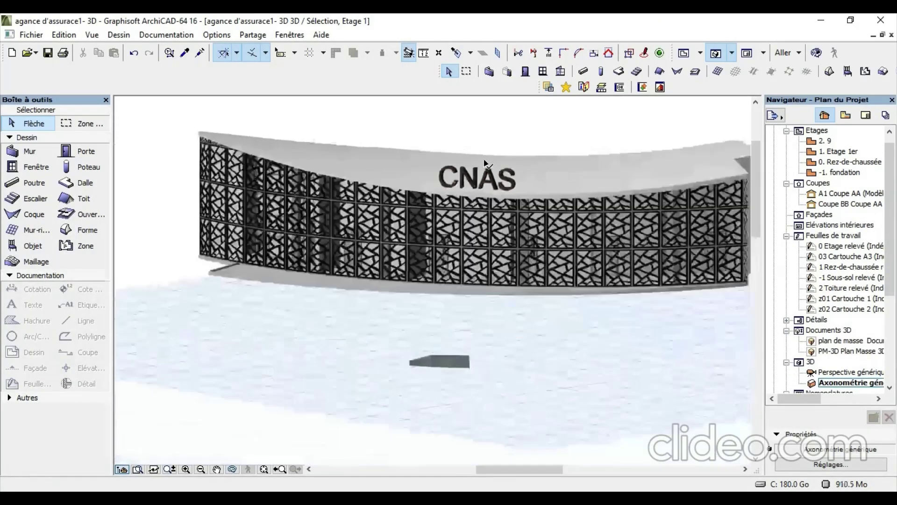
left_click(517, 135)
left_click(680, 120)
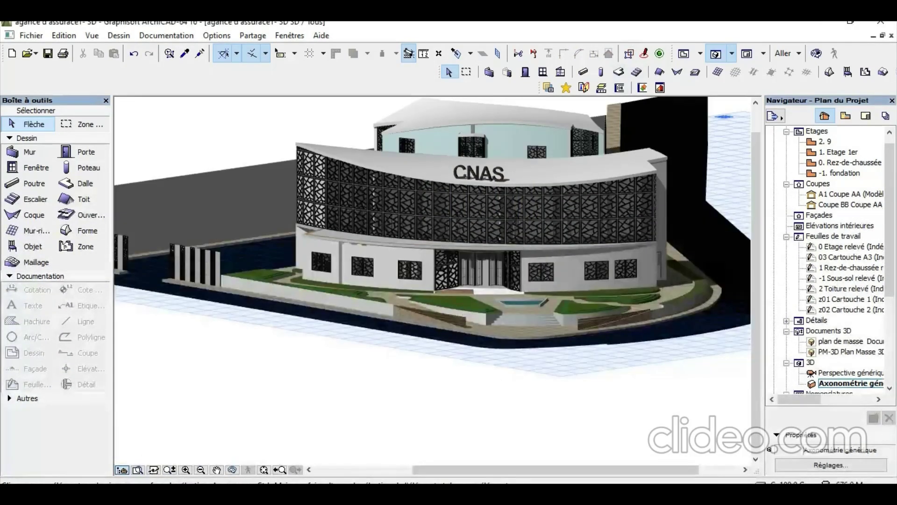
left_click(232, 469)
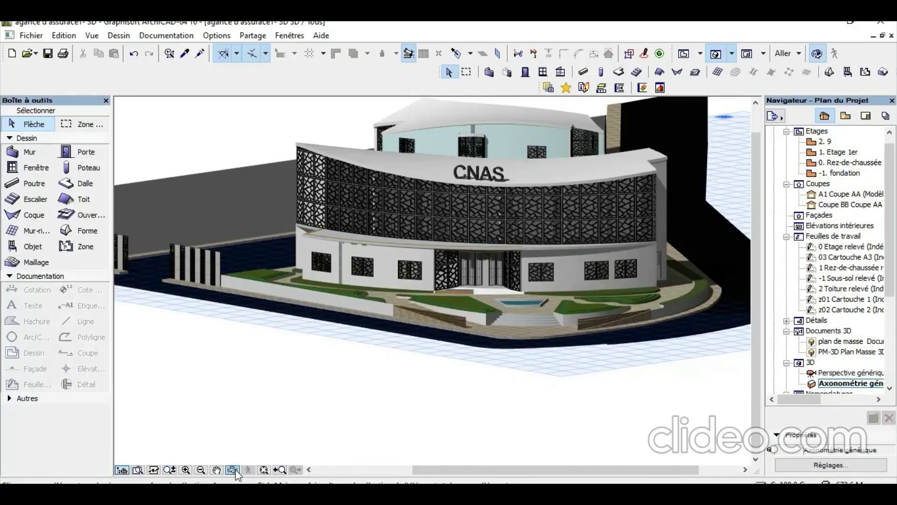
left_click_drag(605, 274, 492, 215)
scroll(431, 190, "up", 8)
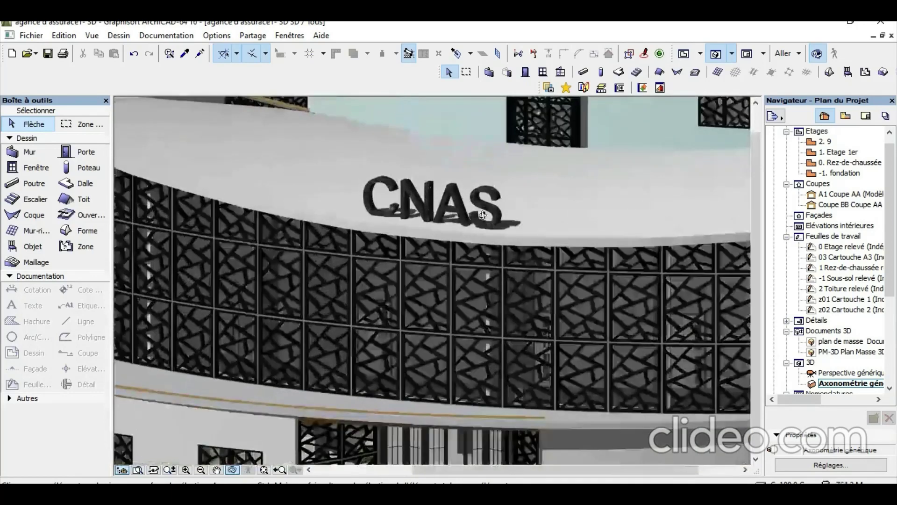
scroll(482, 215, "down", 2)
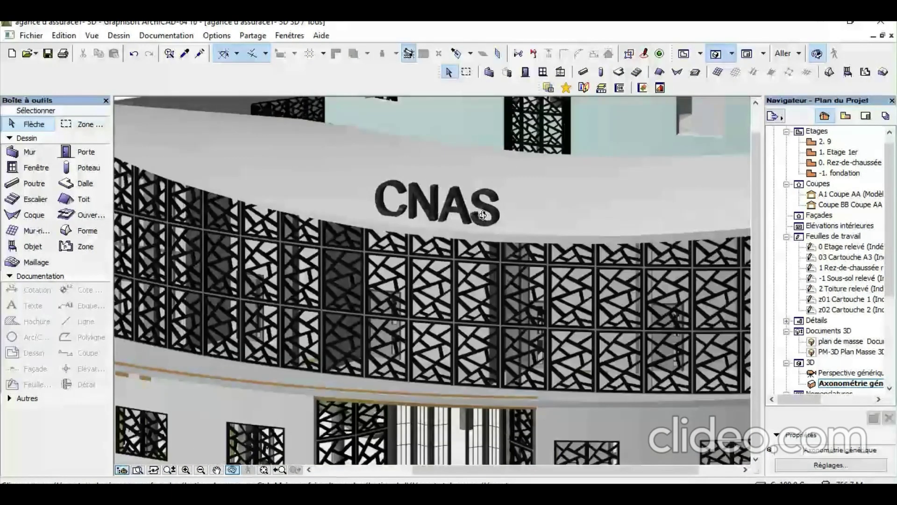
scroll(482, 215, "down", 3)
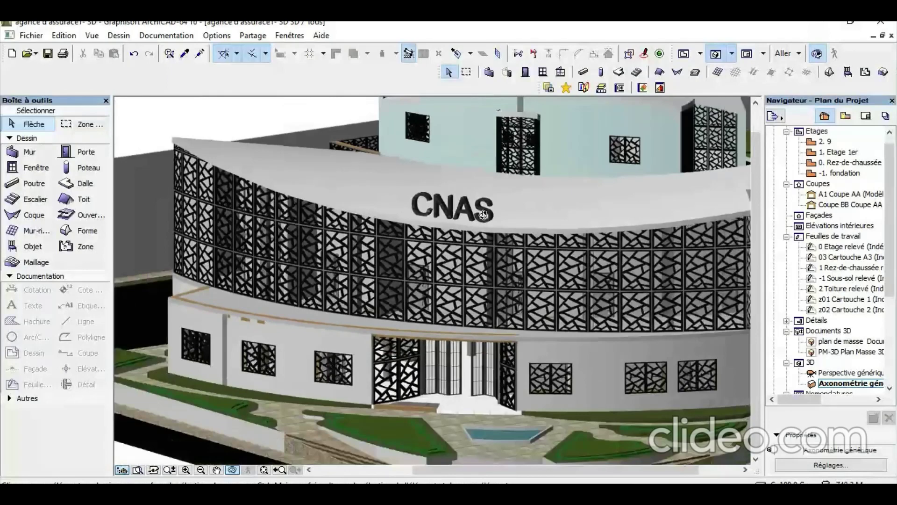